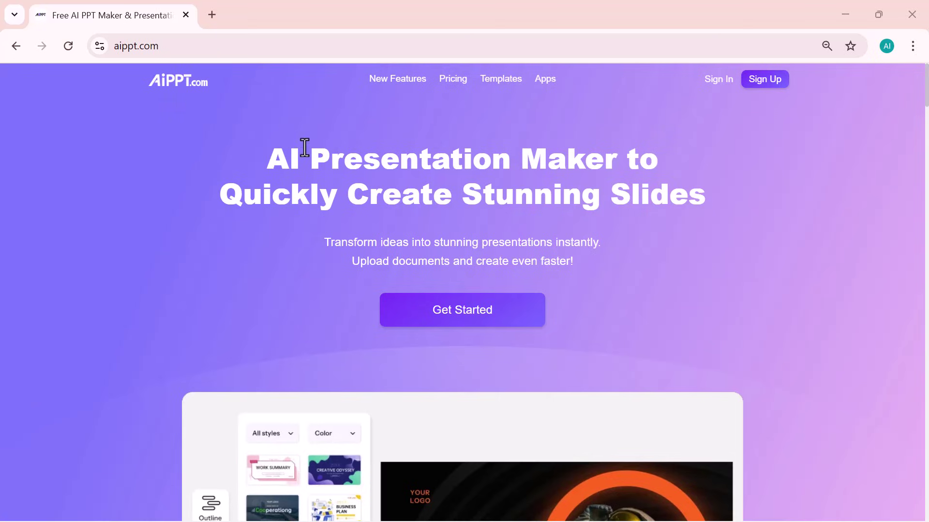
pyautogui.scroll(-2, 305, 148)
pyautogui.scroll(-2, 304, 147)
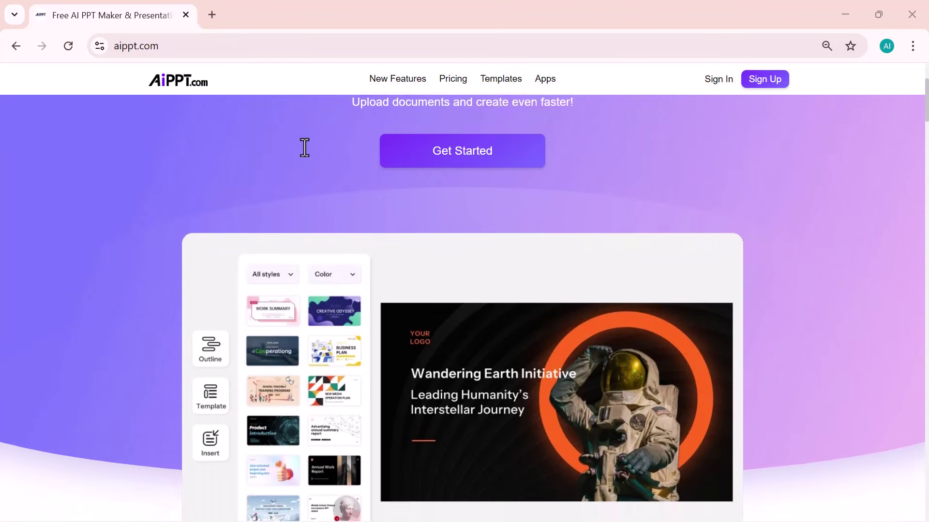
pyautogui.scroll(-2, 306, 148)
pyautogui.scroll(-3, 305, 147)
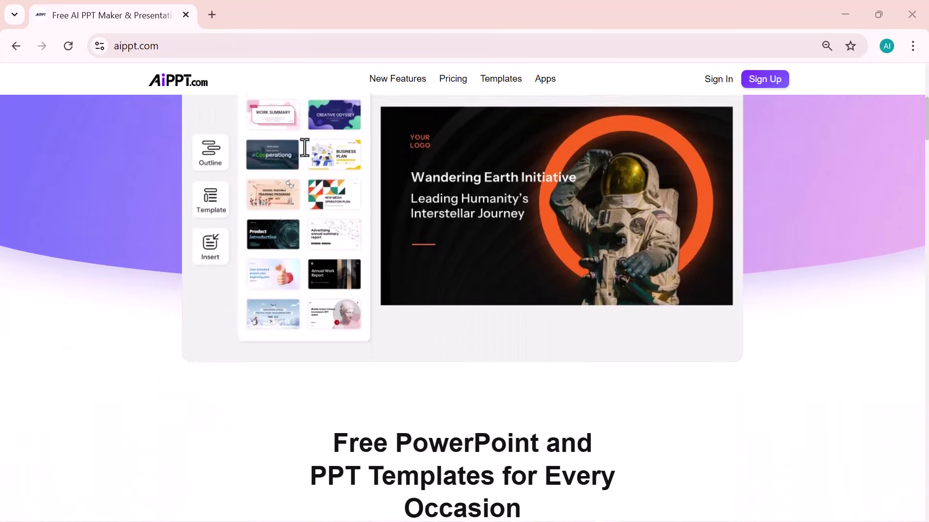
pyautogui.scroll(1, 304, 148)
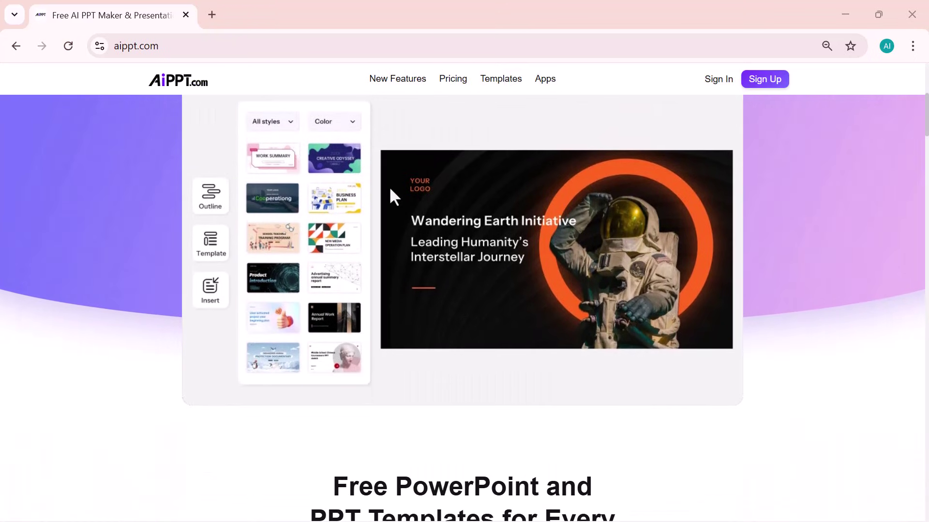
pyautogui.scroll(-3, 389, 186)
pyautogui.scroll(-1, 389, 188)
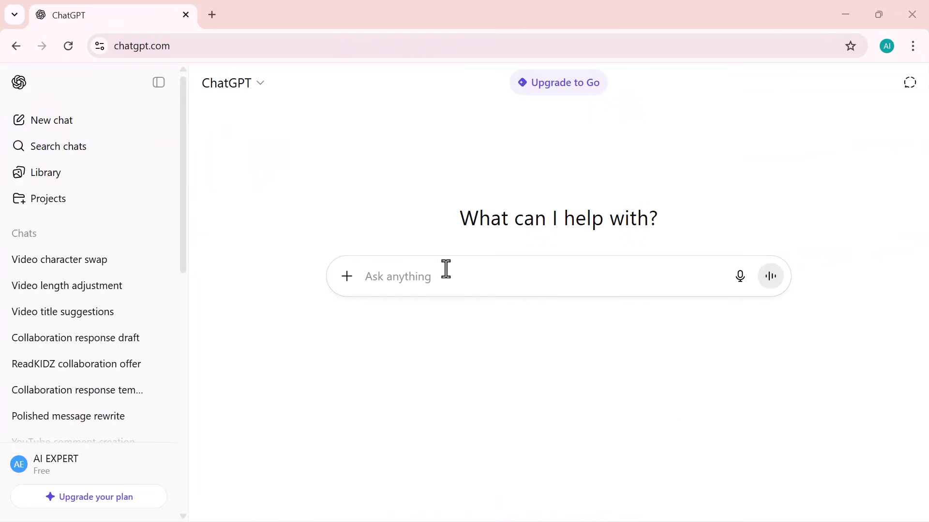
# Step: Ask ChatGPT for an overview of Climate Change and Its Global Impact
pyautogui.click(445, 276)
pyautogui.write('Climate Change and Its Global Impact')
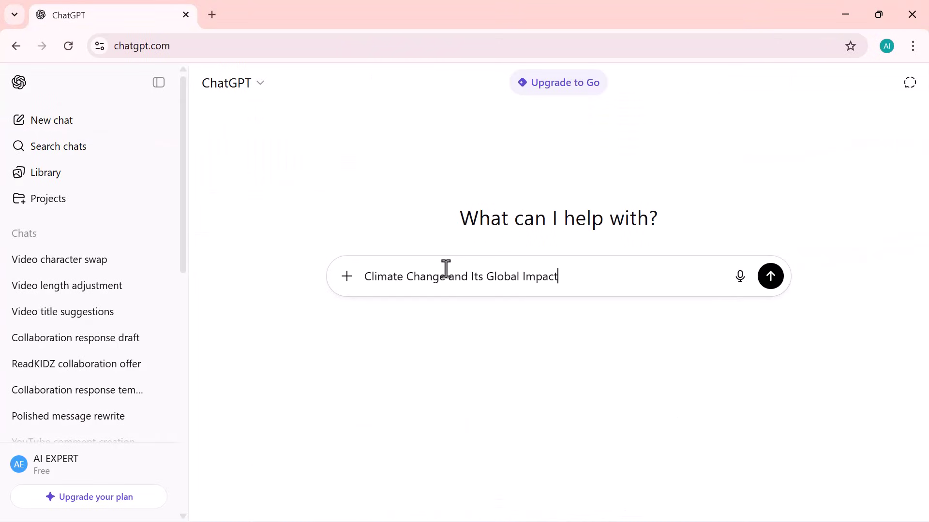
pyautogui.press('Return')
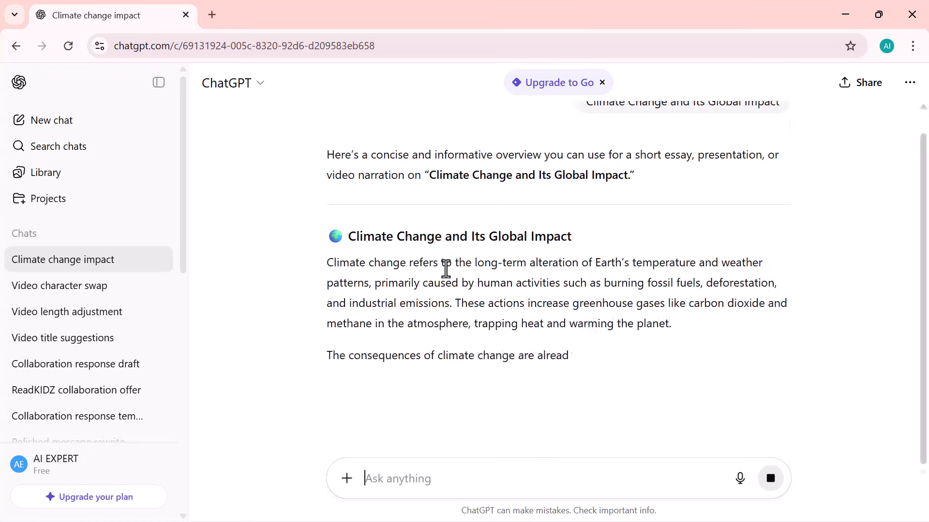
pyautogui.moveTo(325, 182)
pyautogui.mouseDown()
pyautogui.moveTo(488, 345)
pyautogui.moveTo(506, 401)
pyautogui.mouseUp()
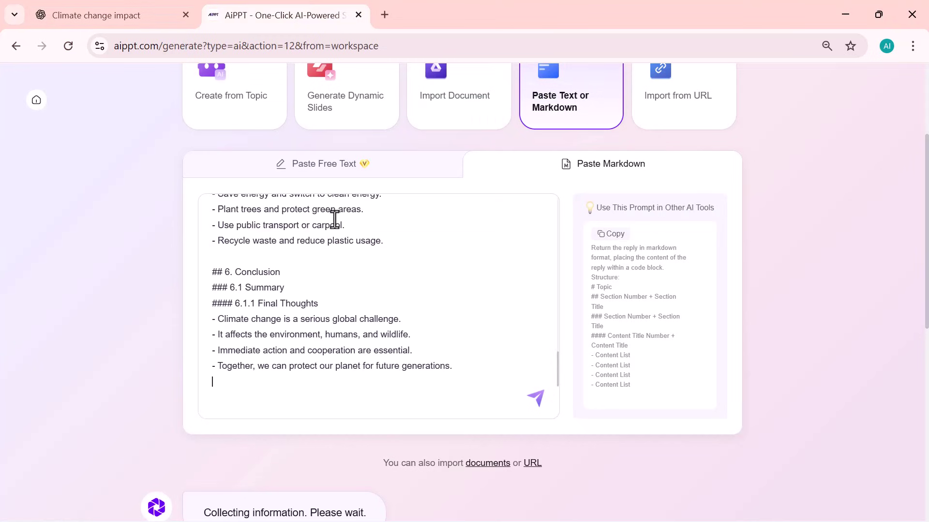
pyautogui.scroll(-1, 334, 222)
# Step: Build the climate change outline, preview Software Development Agency and International Center, and settle on a template
pyautogui.click(536, 399)
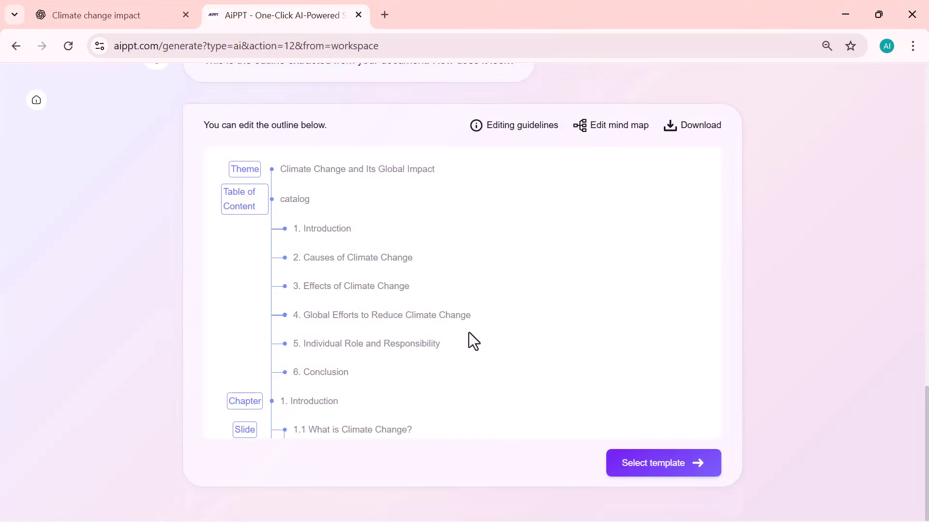
pyautogui.click(663, 463)
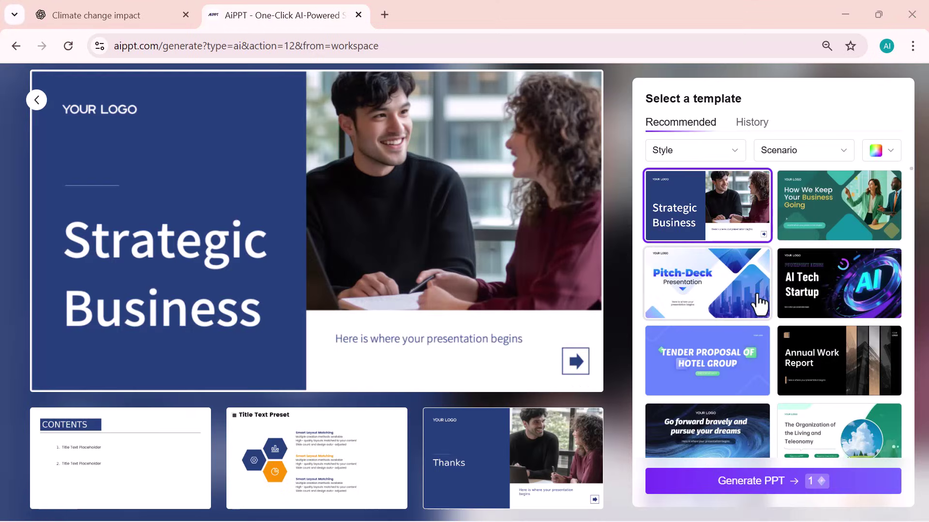
pyautogui.scroll(-5, 759, 301)
pyautogui.scroll(-5, 760, 302)
pyautogui.scroll(-3, 760, 301)
pyautogui.click(747, 283)
pyautogui.scroll(-1, 735, 309)
pyautogui.scroll(-3, 735, 308)
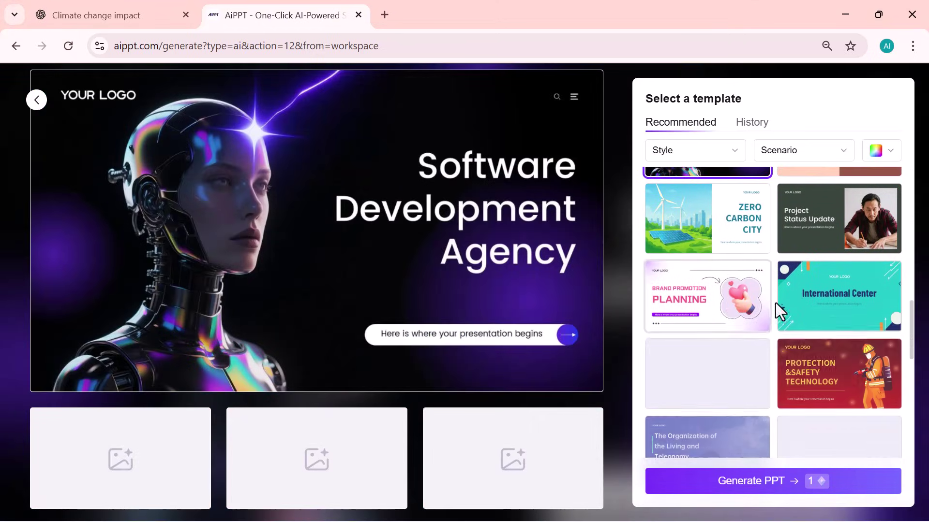
pyautogui.click(799, 303)
pyautogui.scroll(10, 798, 303)
pyautogui.click(708, 206)
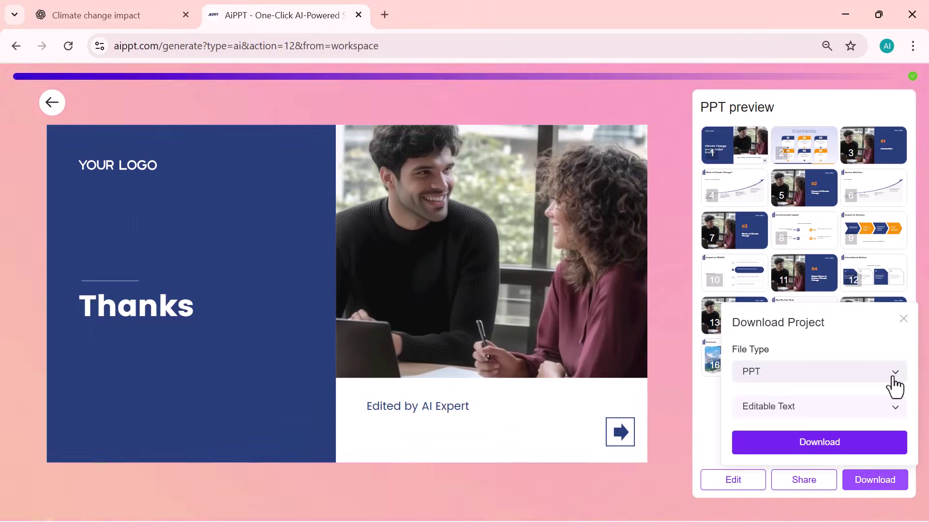
# Step: Check the deck's download file types, return to the workspace and open the AI image generator
pyautogui.click(894, 373)
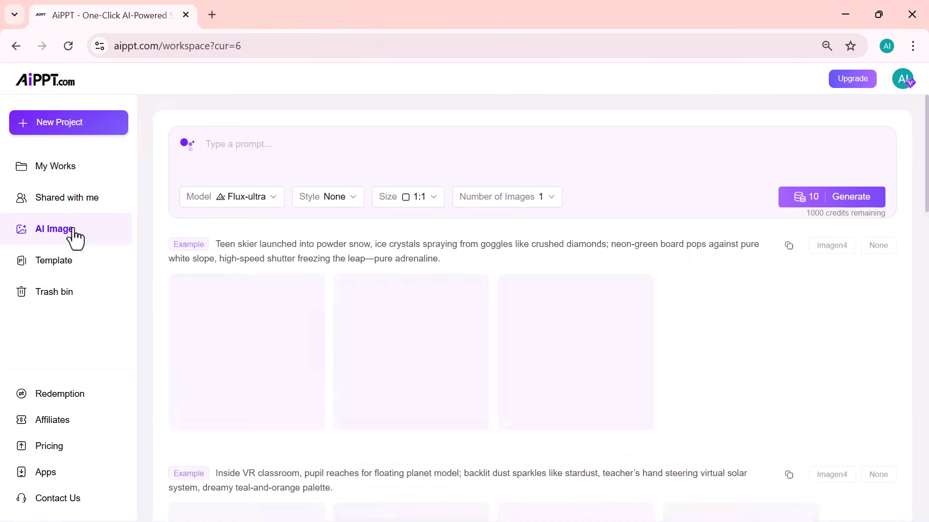
pyautogui.click(56, 167)
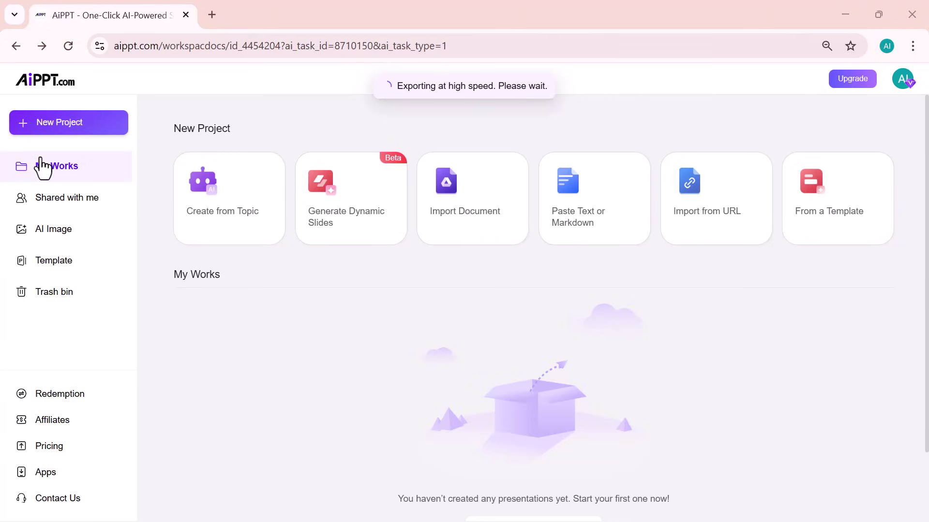
pyautogui.click(50, 231)
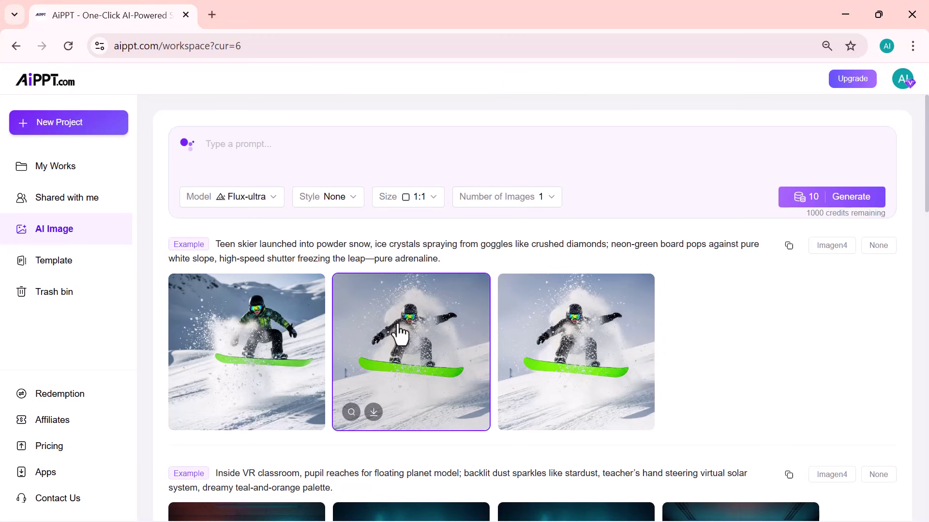
pyautogui.scroll(-5, 400, 332)
pyautogui.scroll(-3, 399, 332)
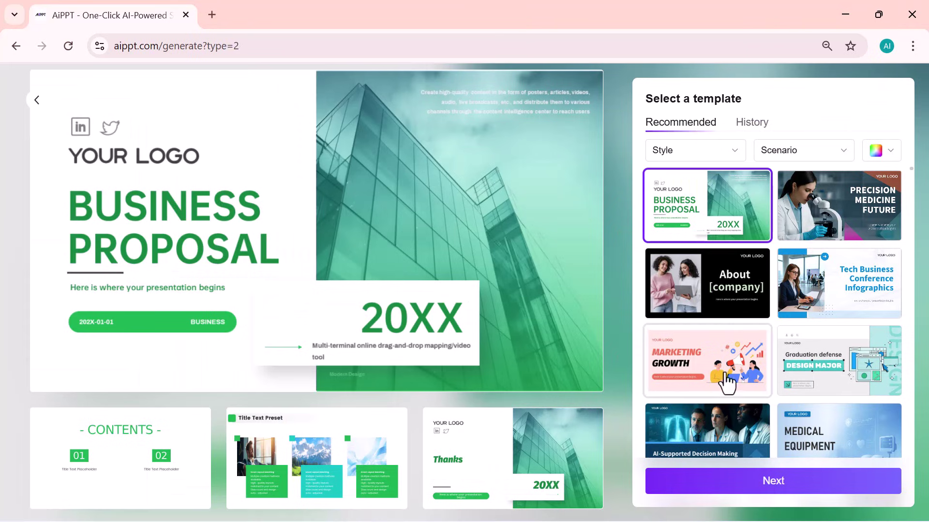
pyautogui.scroll(-5, 728, 379)
pyautogui.scroll(-5, 728, 380)
pyautogui.scroll(-3, 728, 379)
pyautogui.scroll(-5, 728, 380)
pyautogui.scroll(-5, 728, 379)
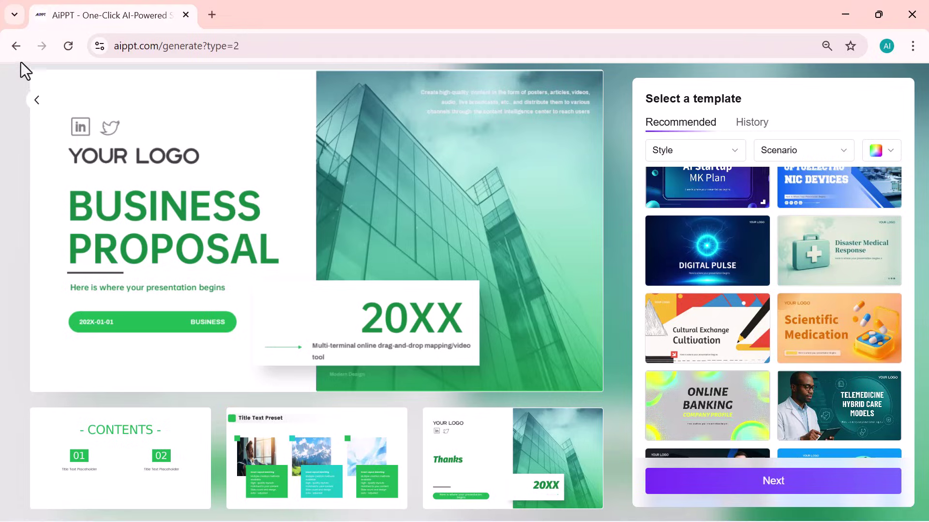
pyautogui.click(16, 46)
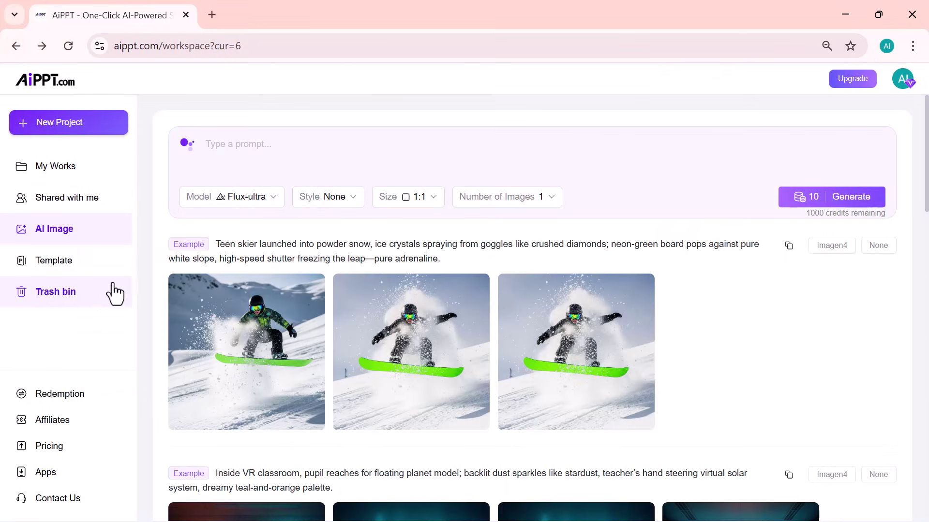
# Step: Start a new project, try the dynamic slides generator, then choose Import Document instead
pyautogui.click(71, 125)
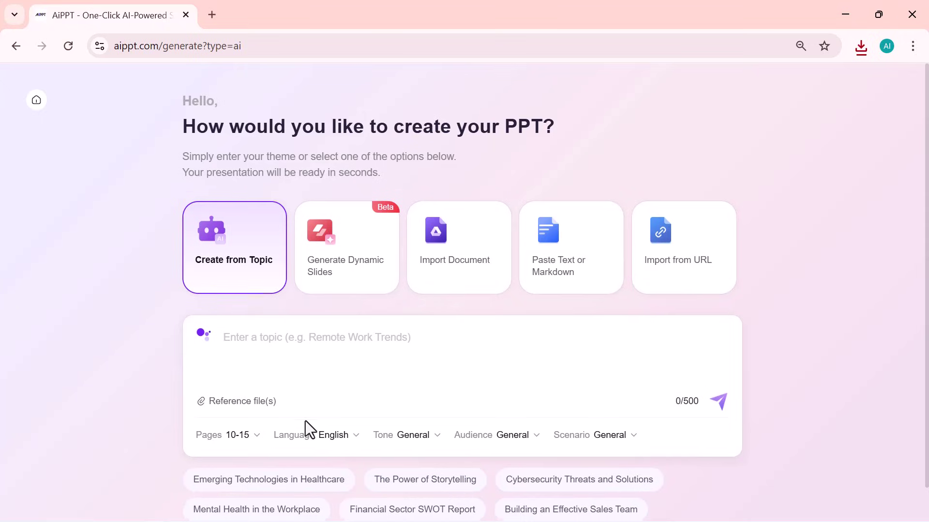
pyautogui.click(340, 232)
pyautogui.click(336, 259)
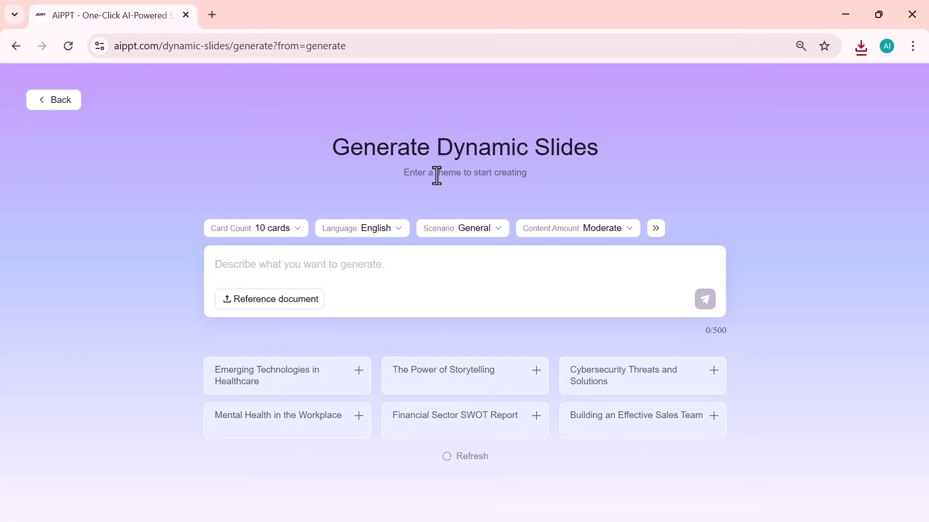
pyautogui.click(58, 100)
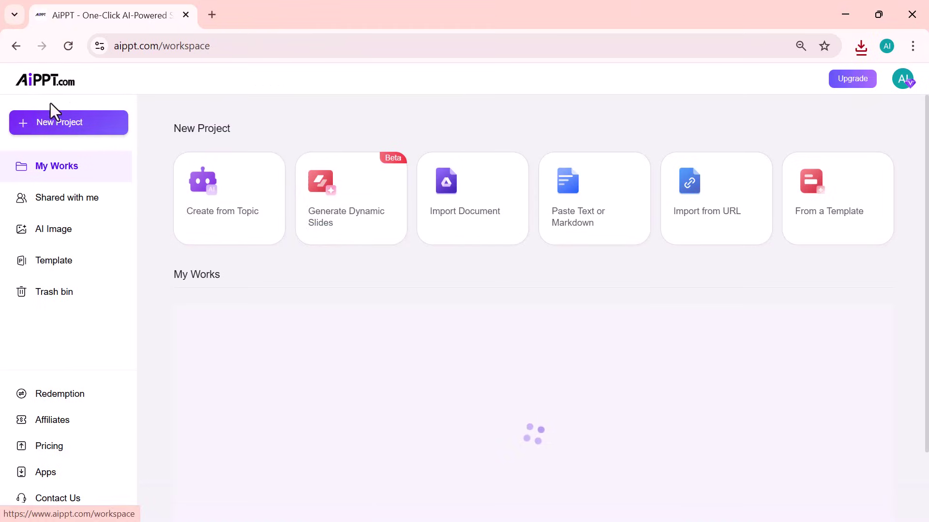
pyautogui.click(465, 223)
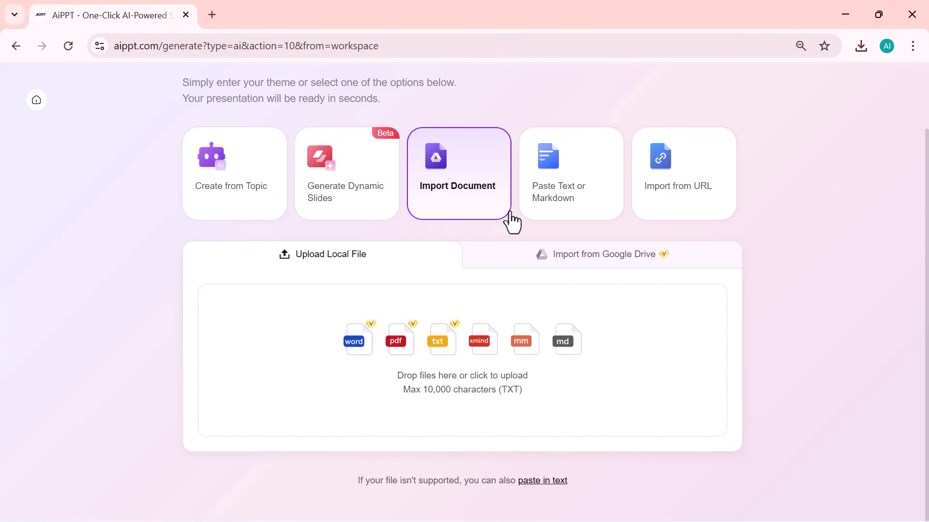
# Step: Create a Notion outline from pasted markdown and pick the Sustainable Business Transformation template
pyautogui.click(562, 166)
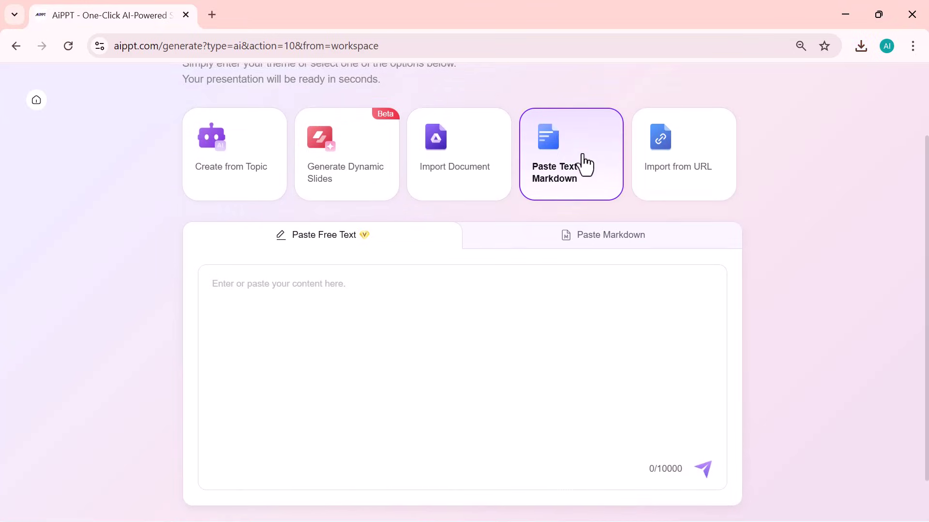
pyautogui.click(582, 238)
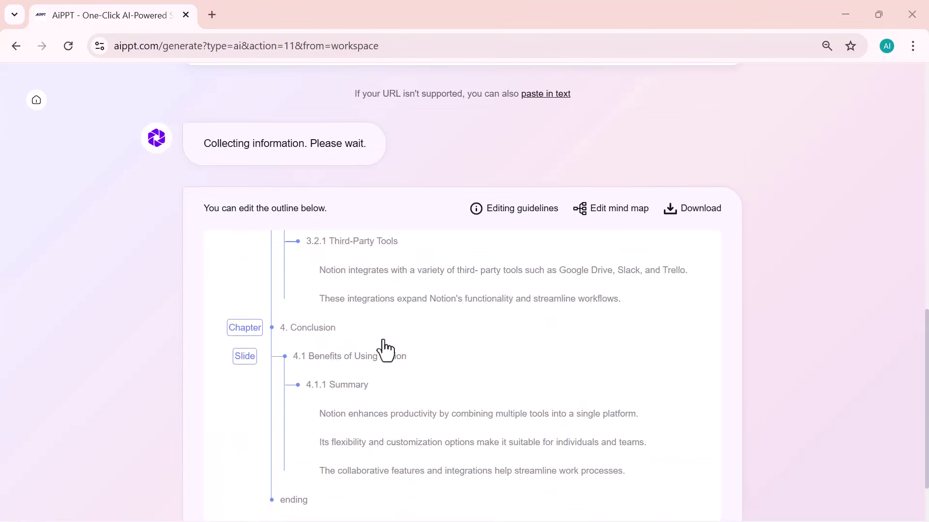
pyautogui.click(663, 481)
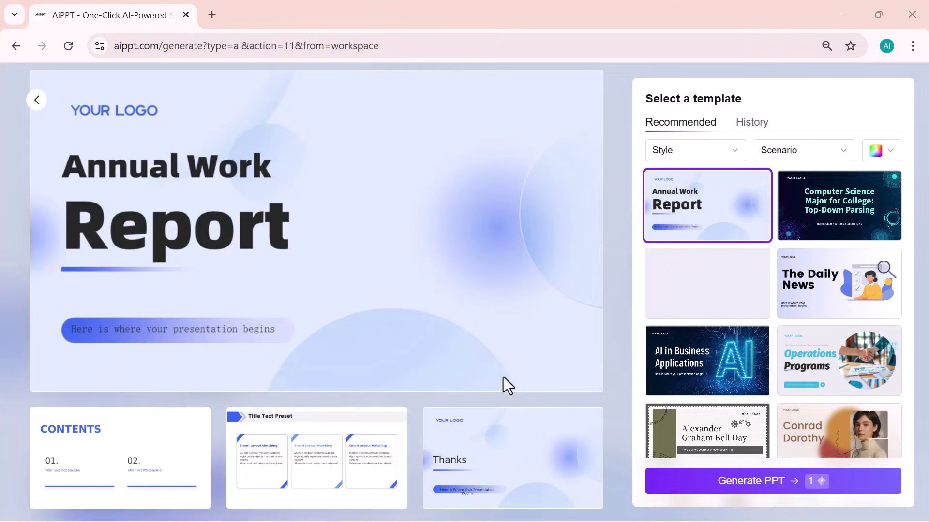
pyautogui.click(691, 383)
pyautogui.scroll(-5, 741, 377)
pyautogui.scroll(-3, 746, 378)
pyautogui.click(707, 328)
pyautogui.scroll(-3, 777, 306)
pyautogui.scroll(-3, 778, 306)
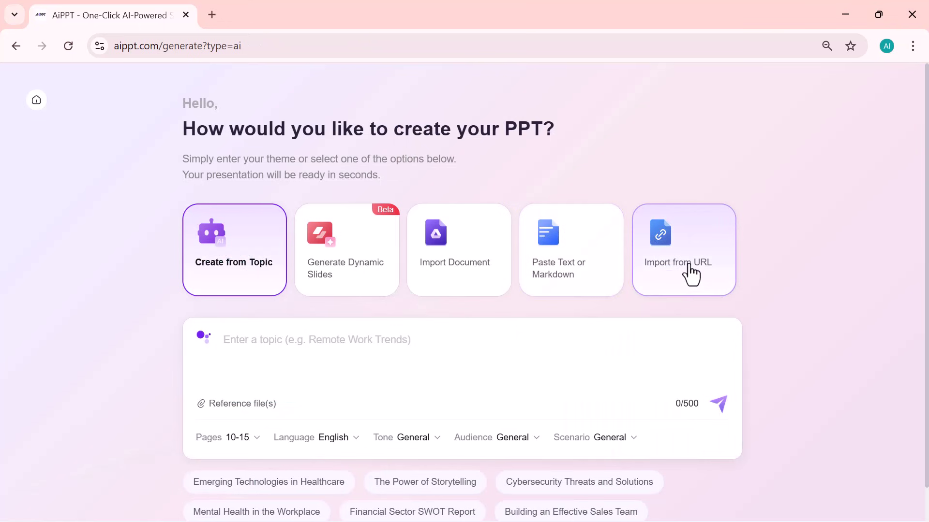
pyautogui.scroll(-1, 568, 356)
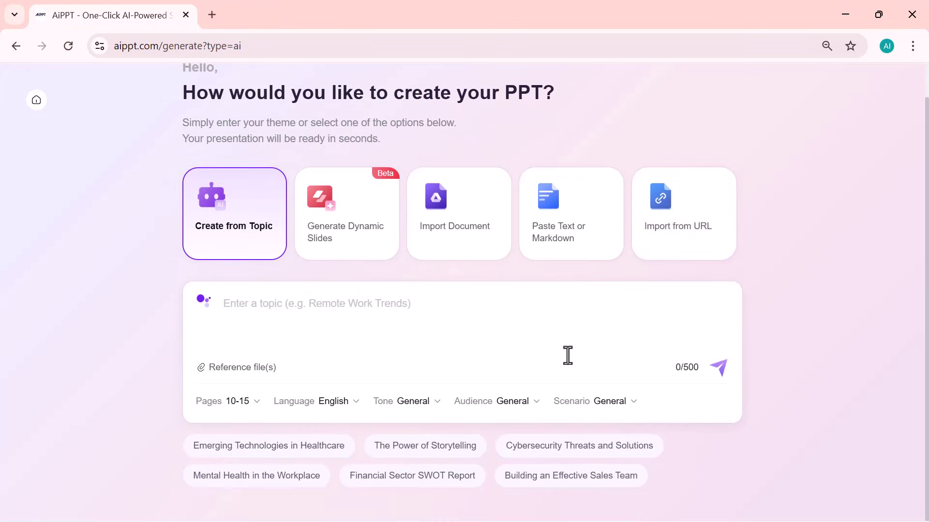
# Step: Enter The Future of Work with AI Tools as the dynamic slides topic
pyautogui.click(362, 239)
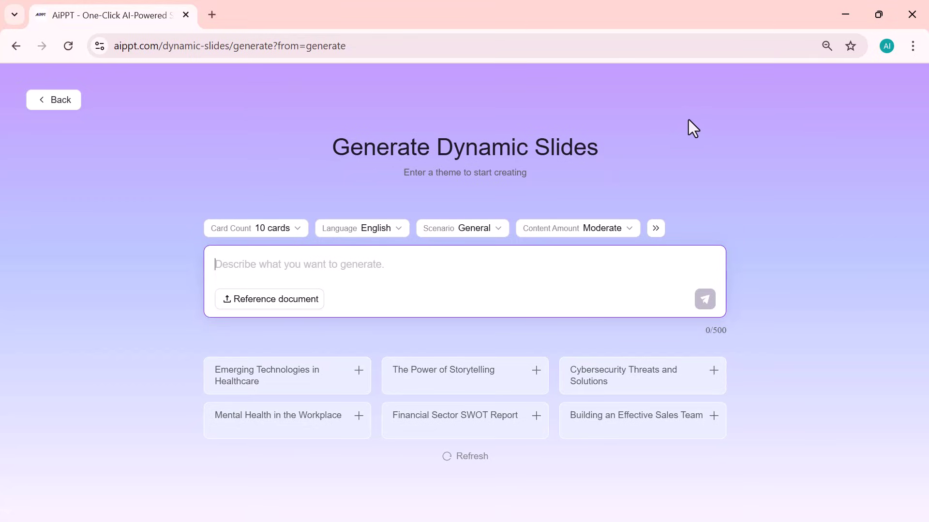
pyautogui.click(366, 264)
pyautogui.write('“The Future of Work with AI Tools”')
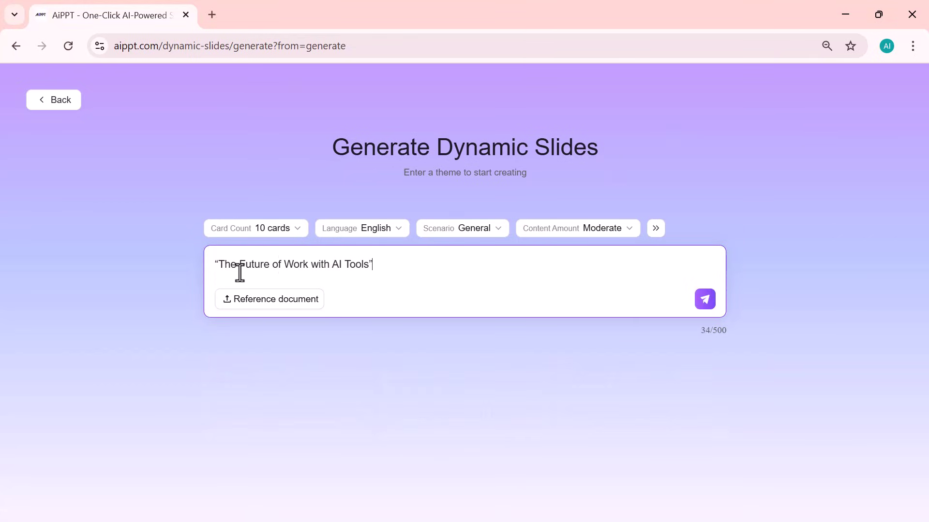
# Step: Review card count, scenario and content amount, keeping English language and Moderate content
pyautogui.click(298, 231)
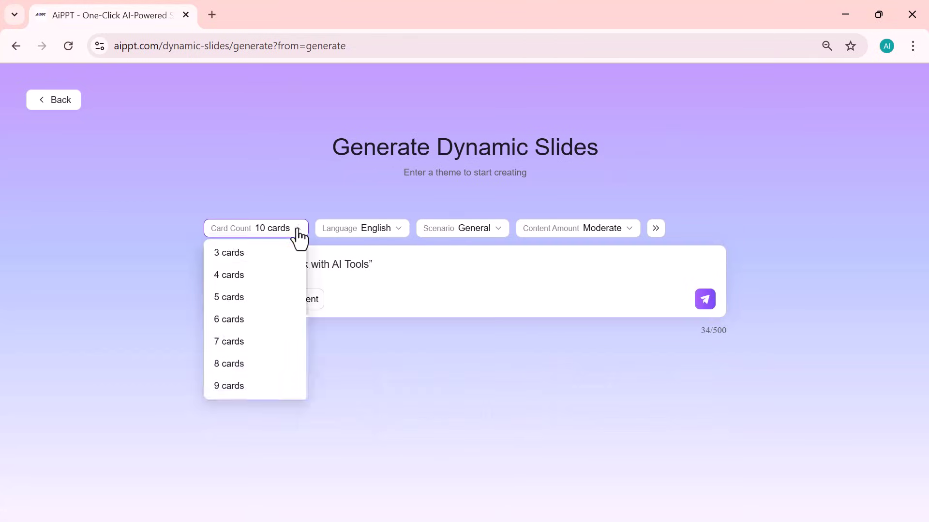
pyautogui.scroll(-2, 278, 309)
pyautogui.scroll(-1, 278, 308)
pyautogui.scroll(-2, 278, 309)
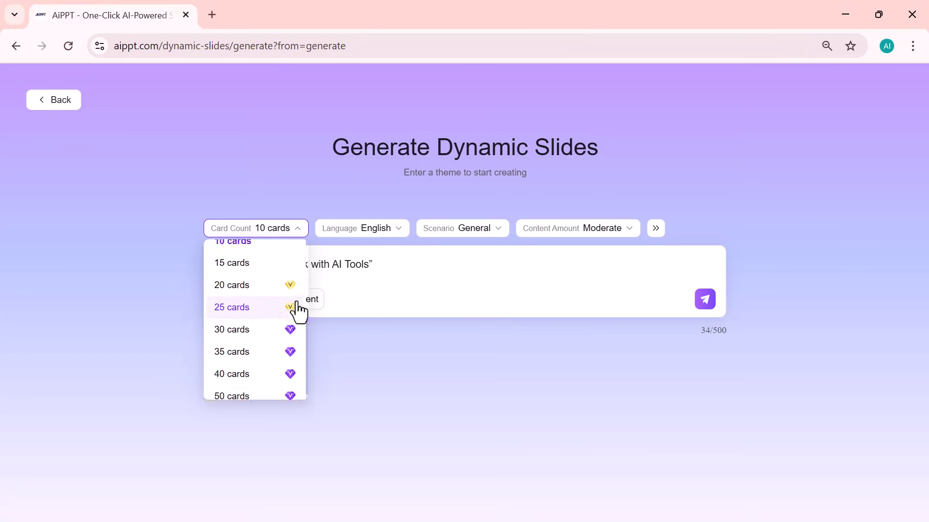
pyautogui.click(378, 228)
pyautogui.scroll(-3, 383, 315)
pyautogui.scroll(5, 384, 315)
pyautogui.click(383, 315)
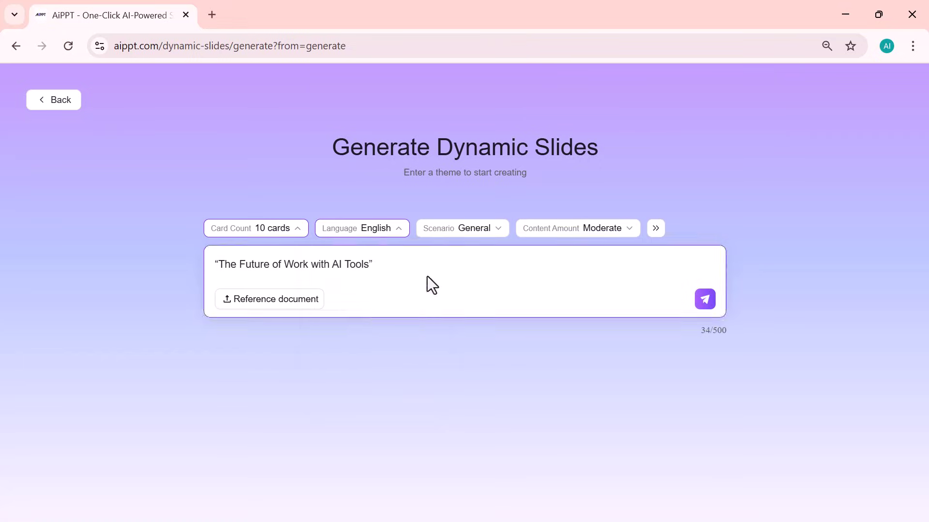
pyautogui.click(498, 229)
pyautogui.click(633, 230)
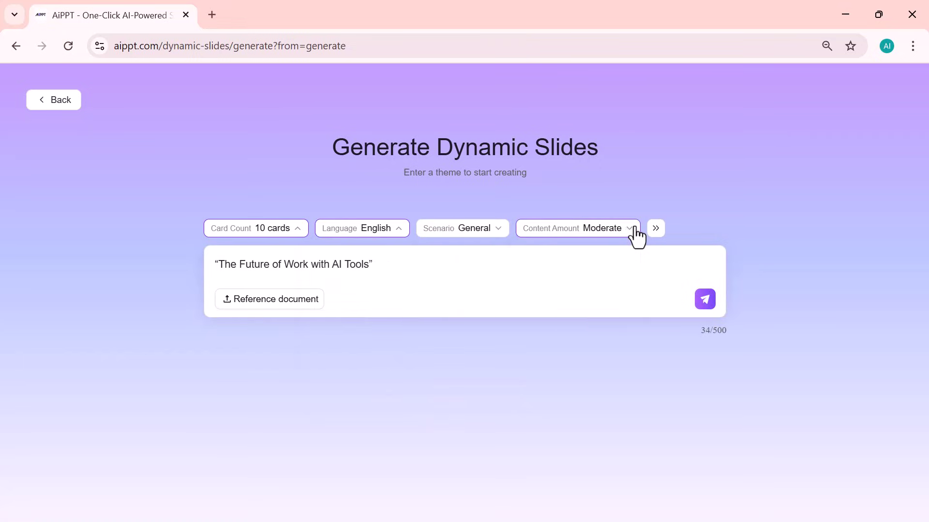
pyautogui.click(634, 229)
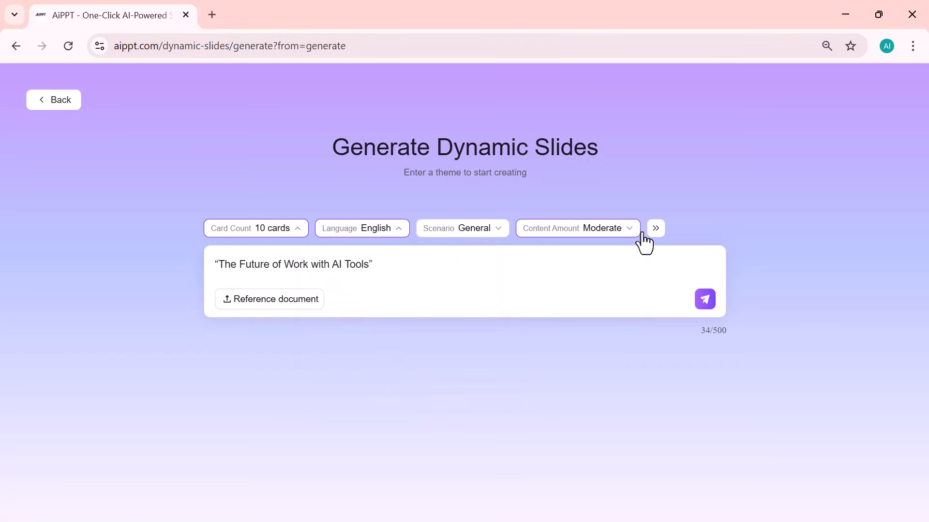
# Step: Generate the 10-card outline and choose Glass Curtain Wall from the full theme gallery
pyautogui.click(705, 299)
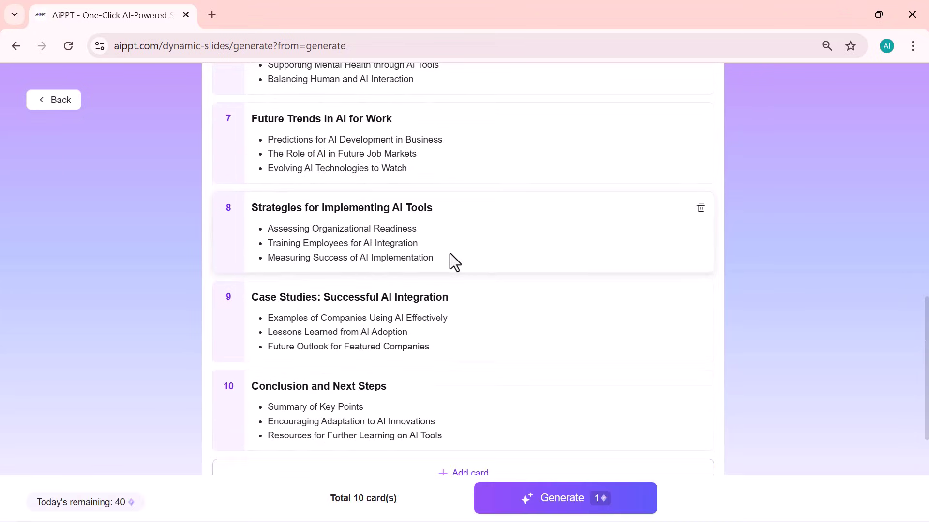
pyautogui.scroll(-5, 450, 253)
pyautogui.scroll(-3, 451, 253)
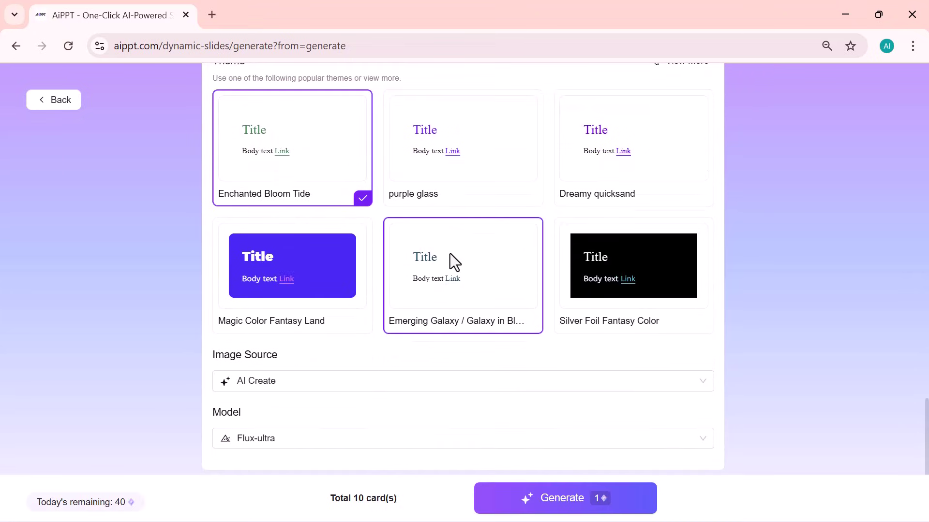
pyautogui.scroll(2, 450, 253)
pyautogui.click(685, 121)
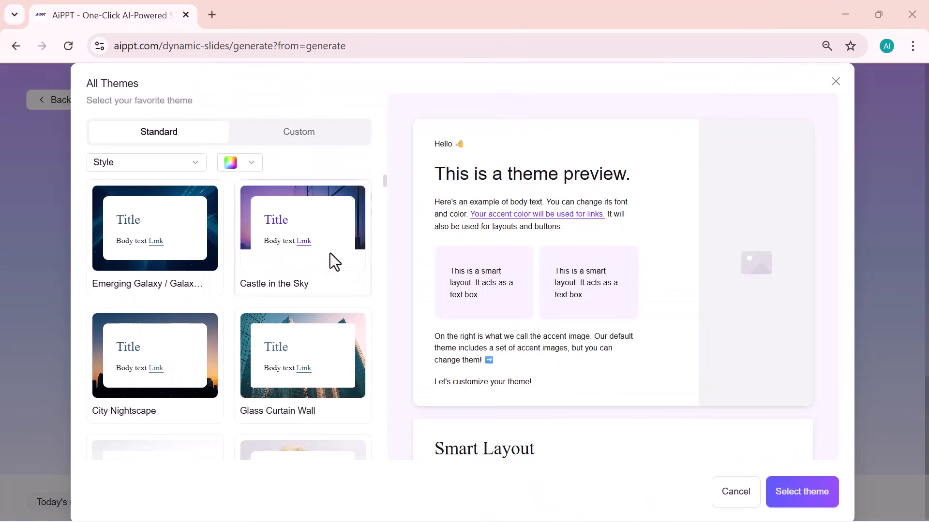
pyautogui.scroll(-2, 319, 288)
pyautogui.scroll(-1, 321, 288)
pyautogui.scroll(-2, 320, 287)
pyautogui.scroll(-2, 320, 288)
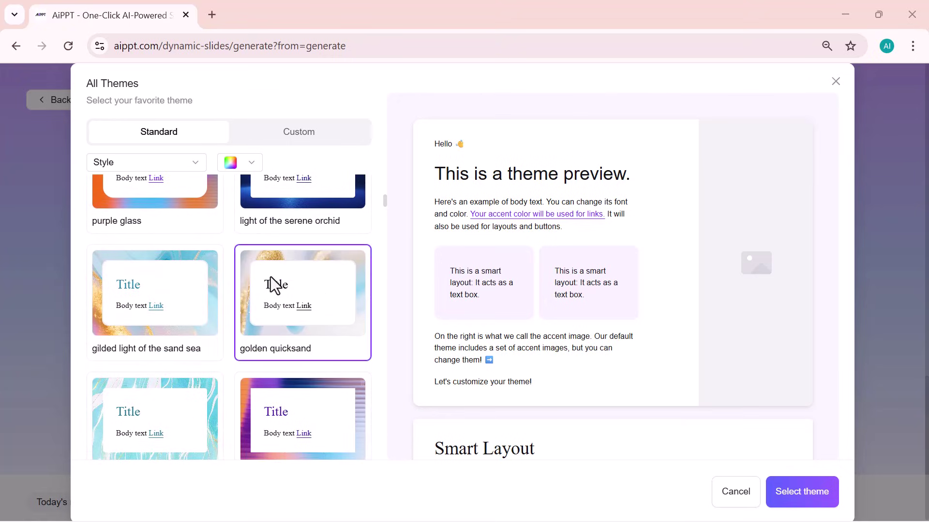
pyautogui.scroll(3, 273, 279)
pyautogui.scroll(3, 270, 278)
pyautogui.scroll(-1, 286, 282)
pyautogui.click(294, 272)
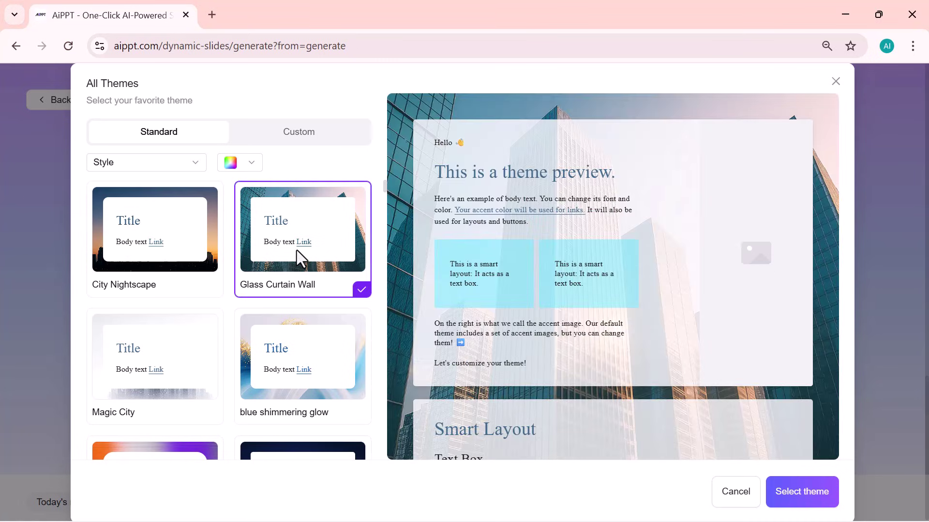
pyautogui.scroll(-3, 297, 250)
pyautogui.scroll(-2, 296, 250)
pyautogui.scroll(-3, 297, 251)
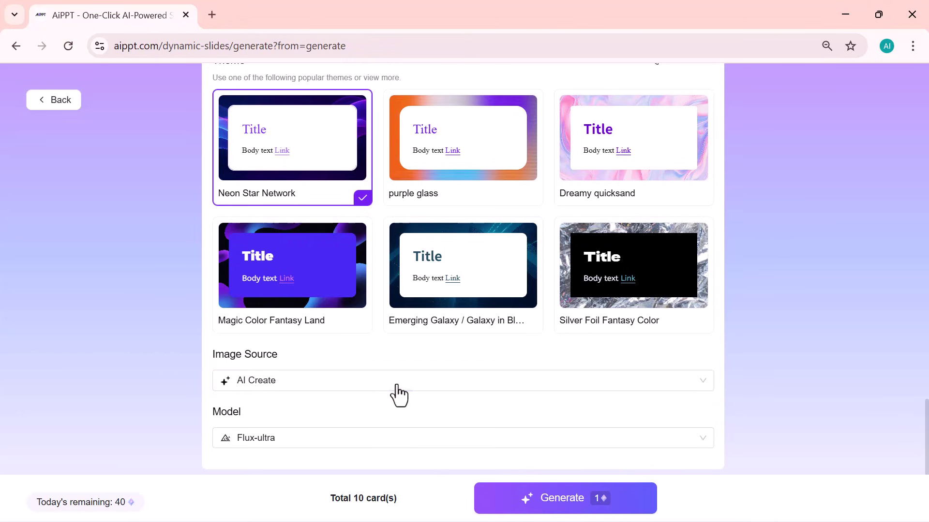
# Step: Keep AI Create as the image source and generate the full deck
pyautogui.click(412, 385)
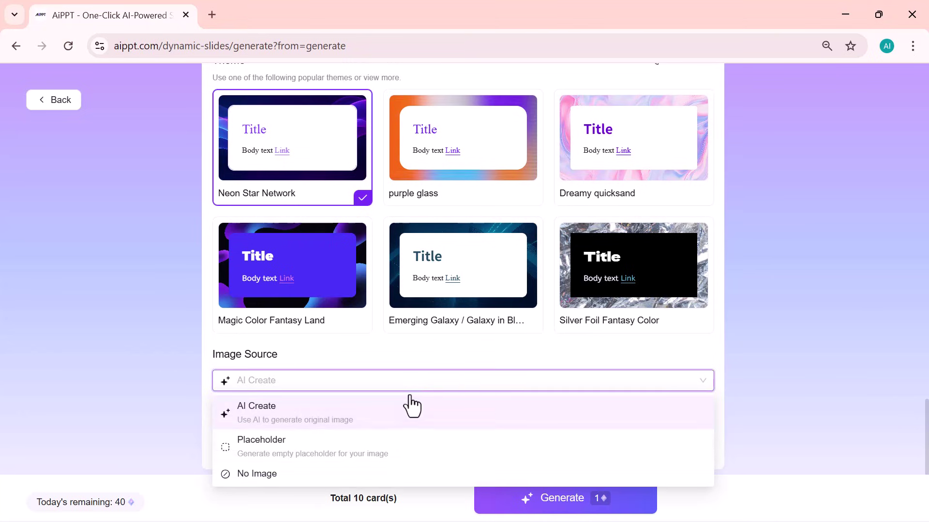
pyautogui.click(410, 403)
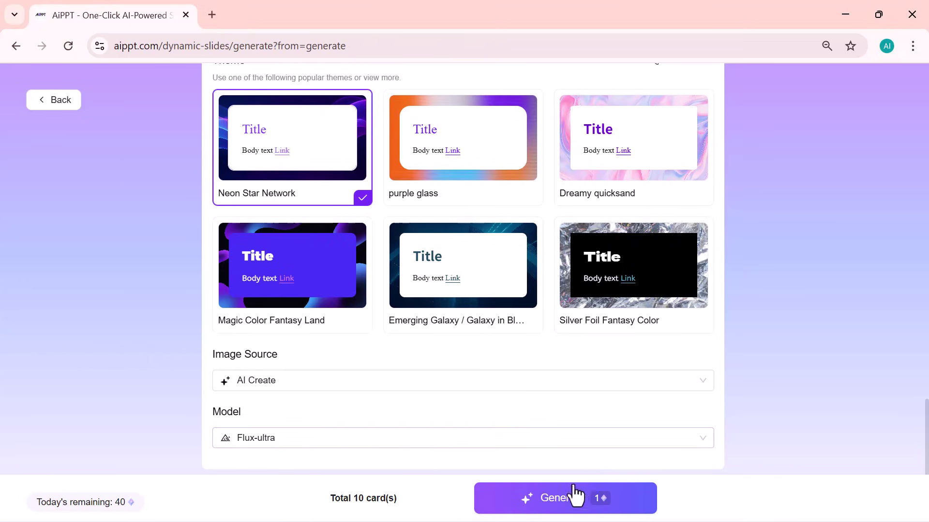
pyautogui.click(561, 500)
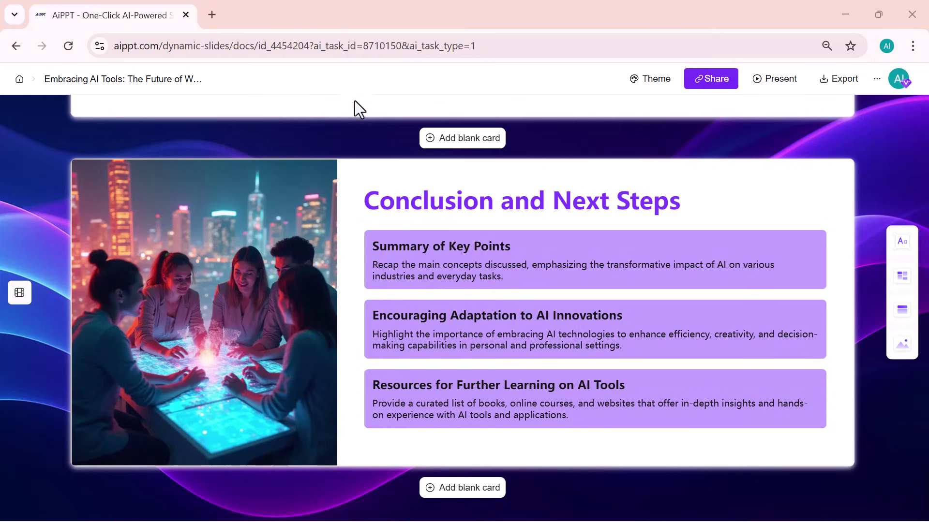
pyautogui.moveTo(595, 260)
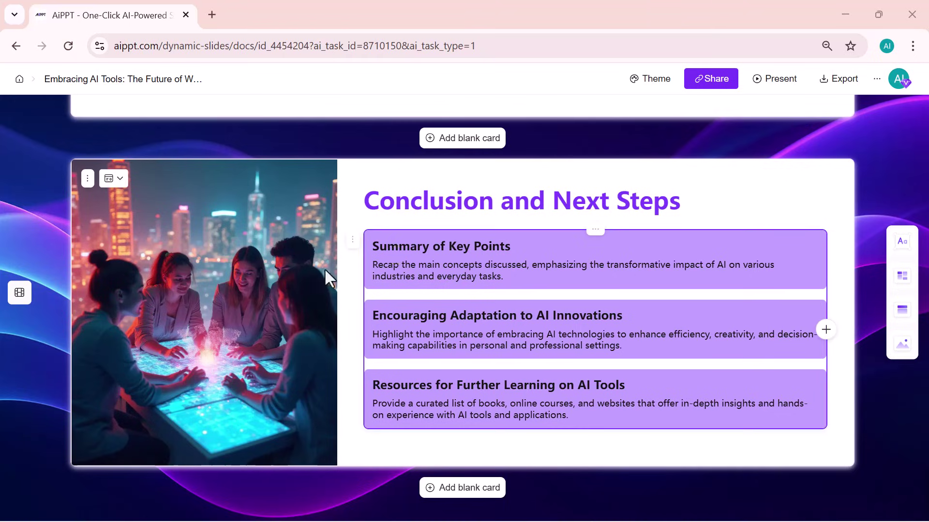
# Step: Deselect the text blocks on the Conclusion card while reviewing the deck
pyautogui.click(232, 246)
pyautogui.scroll(10, 319, 247)
pyautogui.scroll(10, 290, 240)
pyautogui.scroll(-4, 260, 224)
pyautogui.scroll(-2, 262, 225)
pyautogui.scroll(-4, 262, 225)
pyautogui.scroll(-3, 262, 225)
pyautogui.scroll(-4, 262, 225)
pyautogui.scroll(-2, 262, 226)
pyautogui.scroll(-3, 262, 225)
pyautogui.scroll(-3, 262, 226)
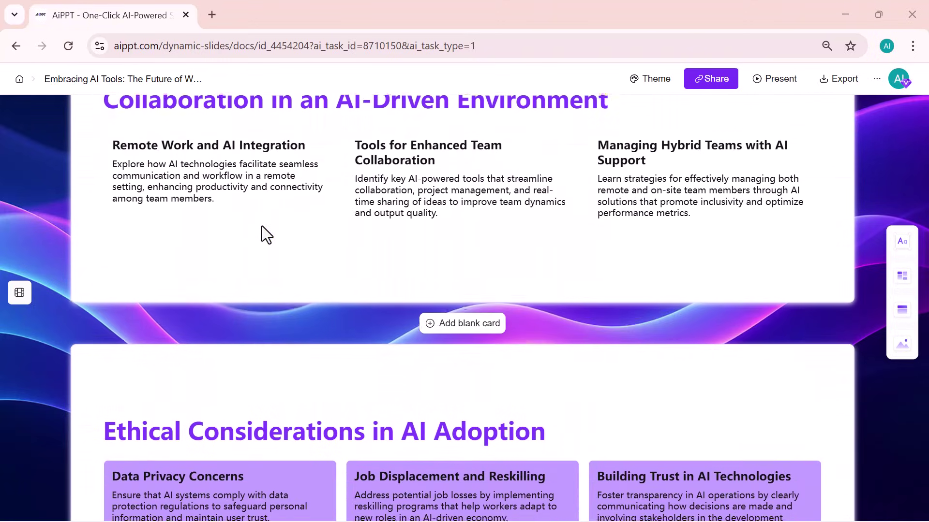
pyautogui.scroll(-3, 262, 225)
pyautogui.scroll(-3, 262, 226)
pyautogui.scroll(-3, 262, 225)
pyautogui.scroll(-3, 262, 225)
pyautogui.scroll(-4, 261, 226)
pyautogui.scroll(-2, 261, 224)
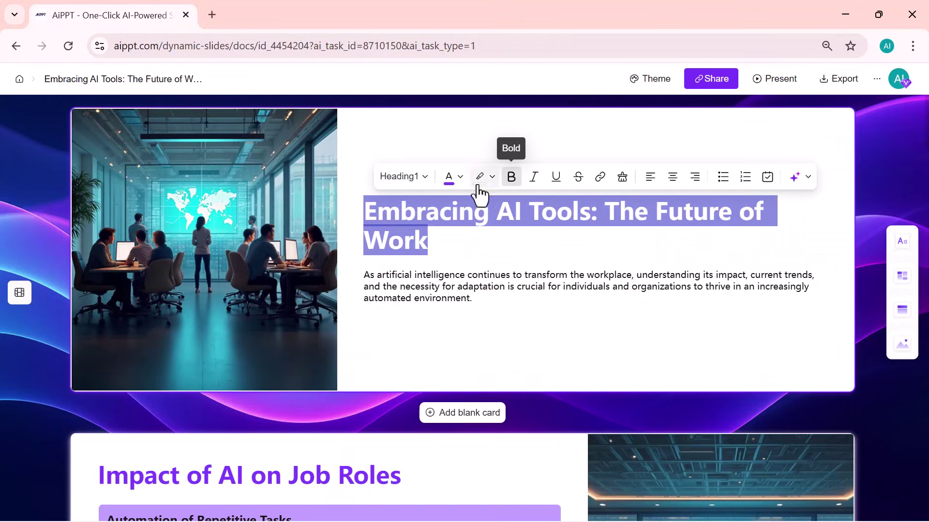
# Step: Make the opening title italic, then browse insertable text blocks and card layout templates
pyautogui.click(450, 176)
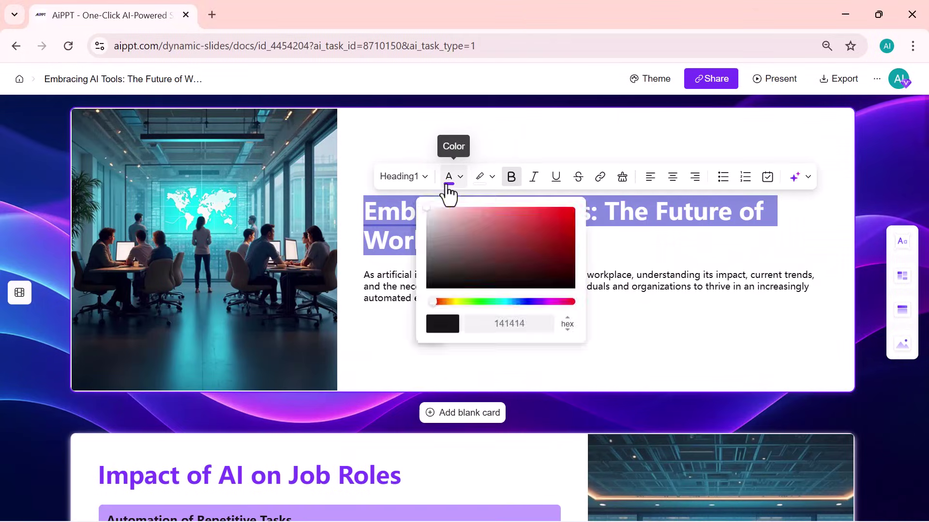
pyautogui.click(534, 176)
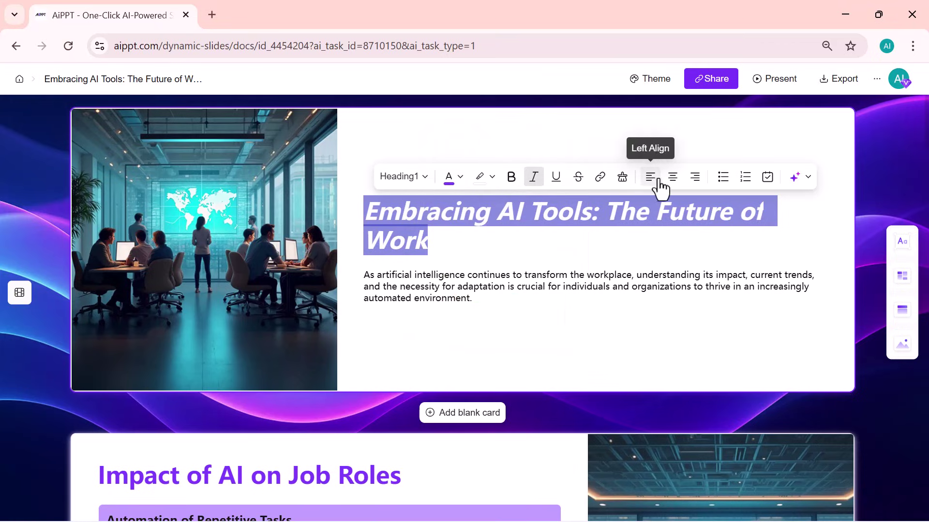
pyautogui.click(647, 262)
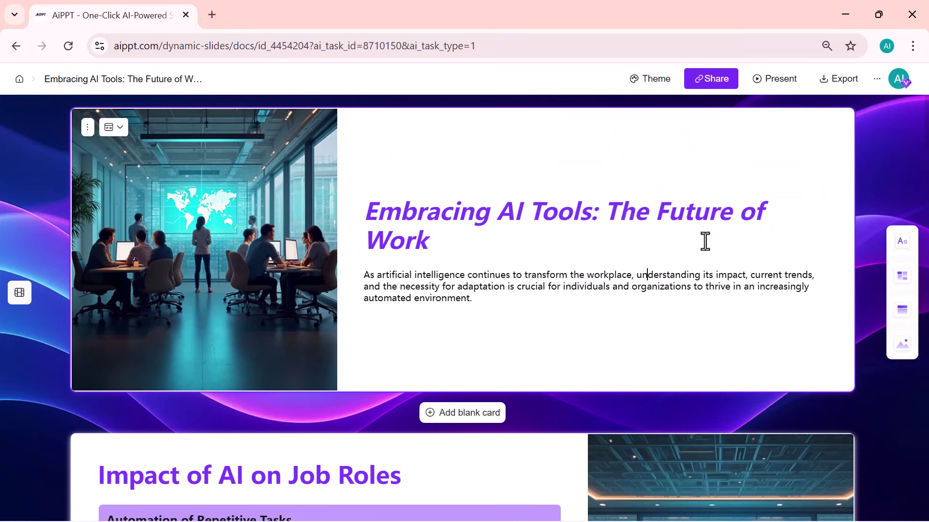
pyautogui.click(901, 242)
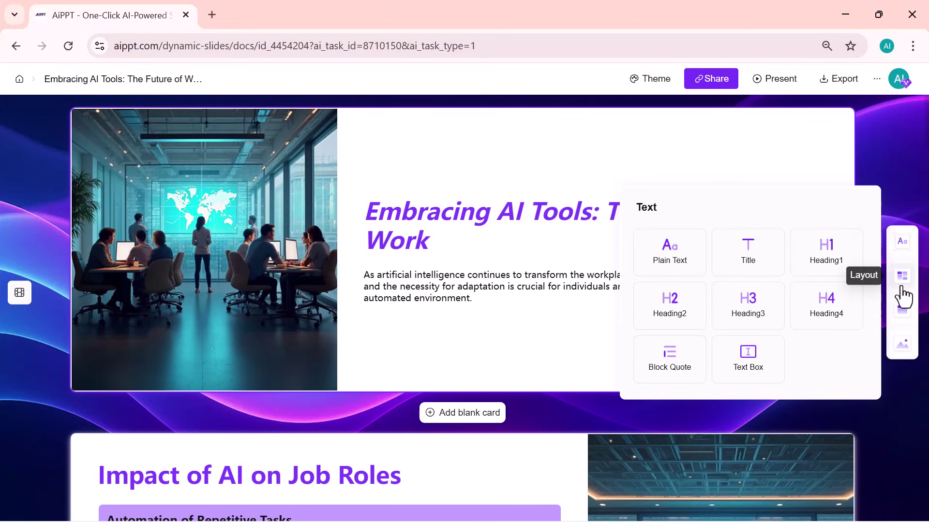
pyautogui.click(902, 310)
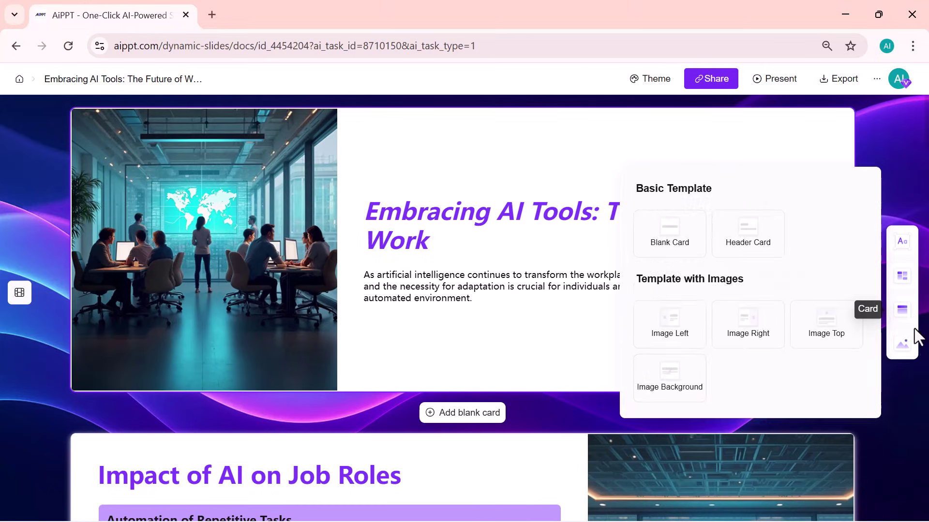
# Step: Add an image block to the title card with AI Create as its source
pyautogui.click(902, 342)
pyautogui.click(900, 181)
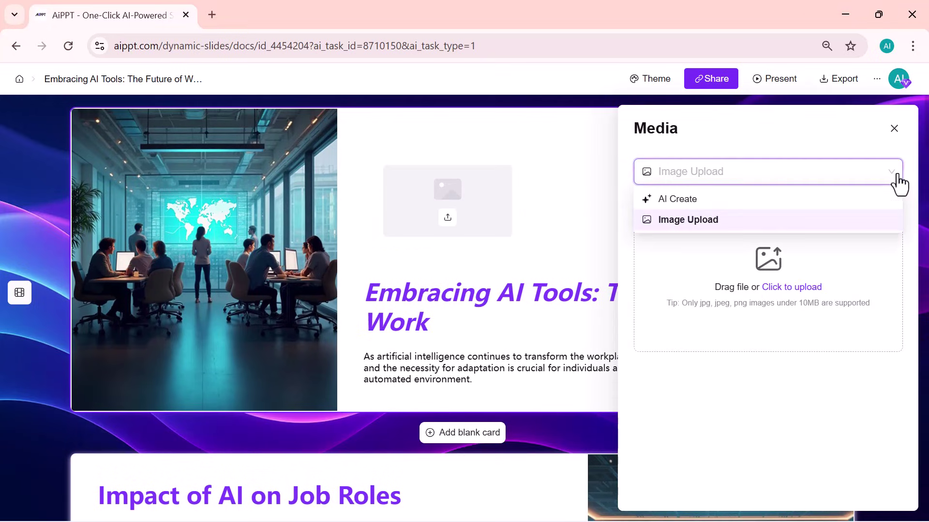
pyautogui.click(805, 200)
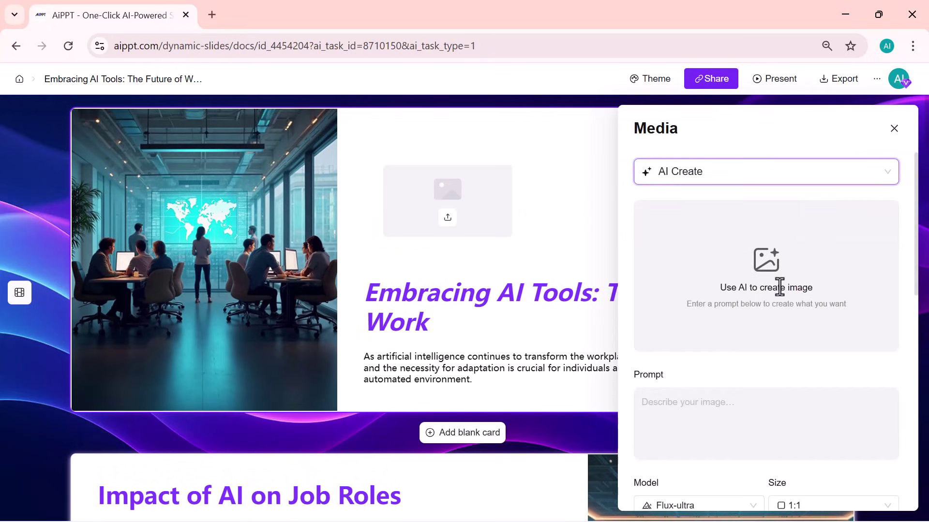
pyautogui.scroll(-3, 750, 406)
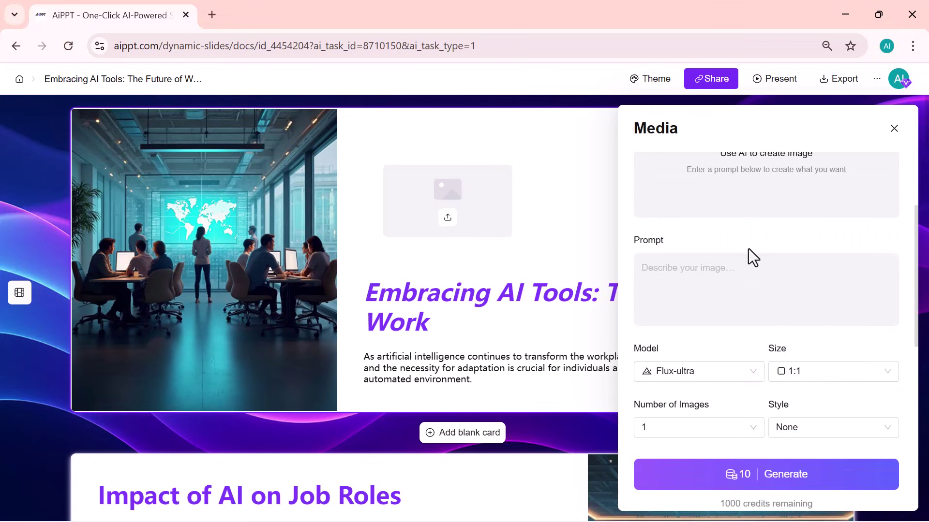
pyautogui.scroll(3, 750, 244)
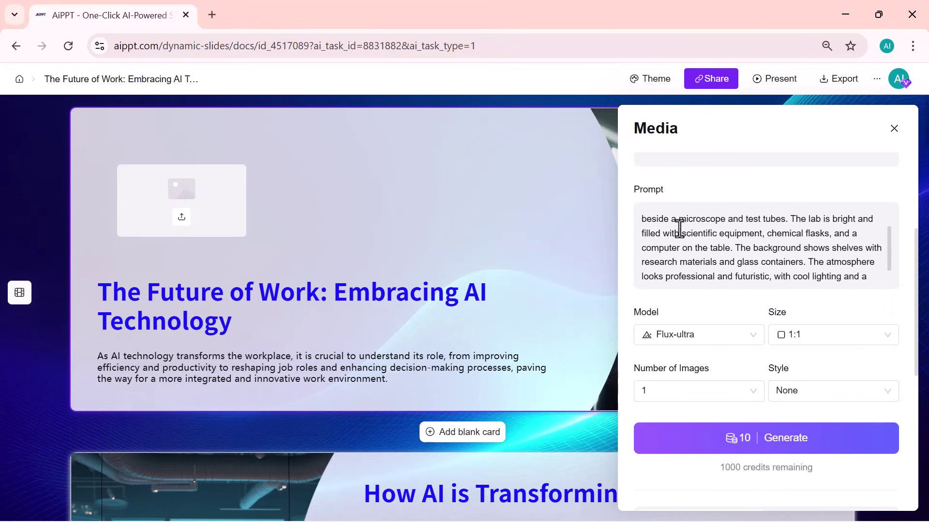
pyautogui.scroll(-2, 781, 239)
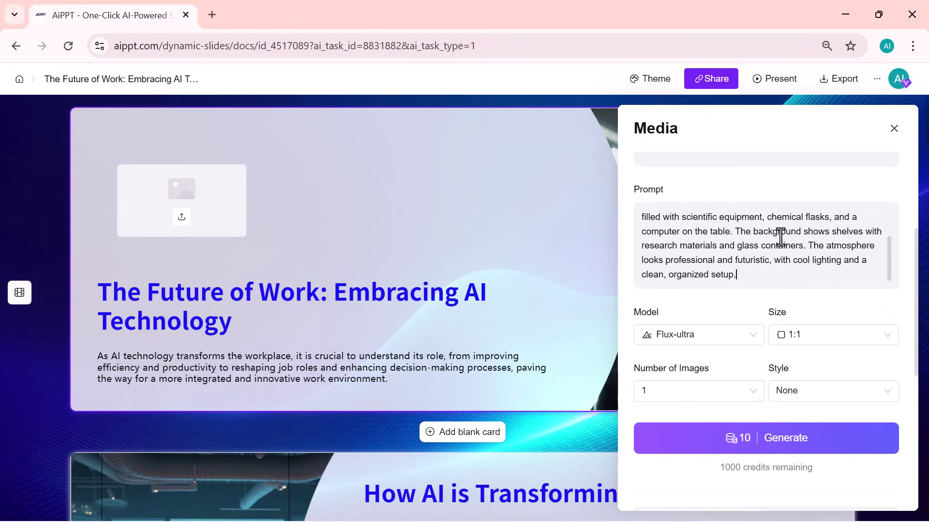
pyautogui.scroll(-3, 781, 246)
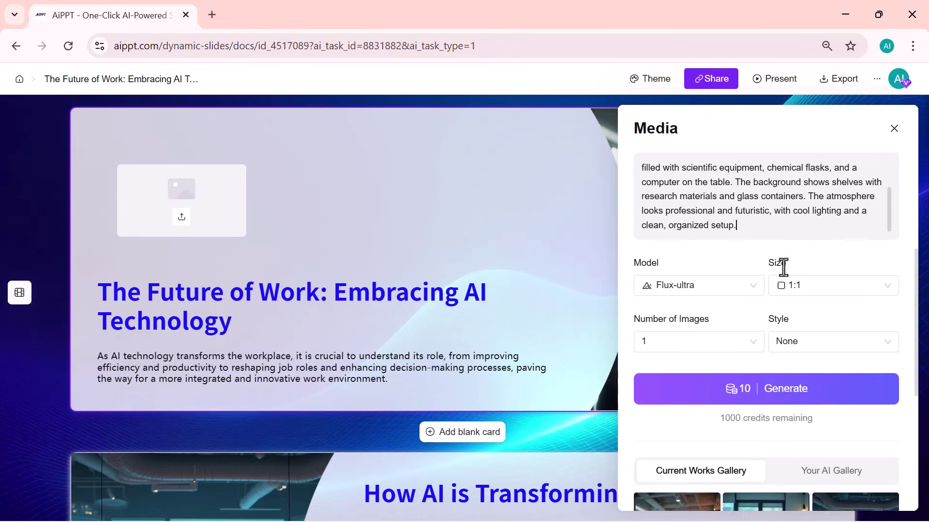
# Step: Review the AI image model options, set proportions to 3:4, and browse count and style choices
pyautogui.click(755, 289)
pyautogui.scroll(-2, 755, 312)
pyautogui.scroll(2, 755, 313)
pyautogui.scroll(1, 755, 297)
pyautogui.click(867, 308)
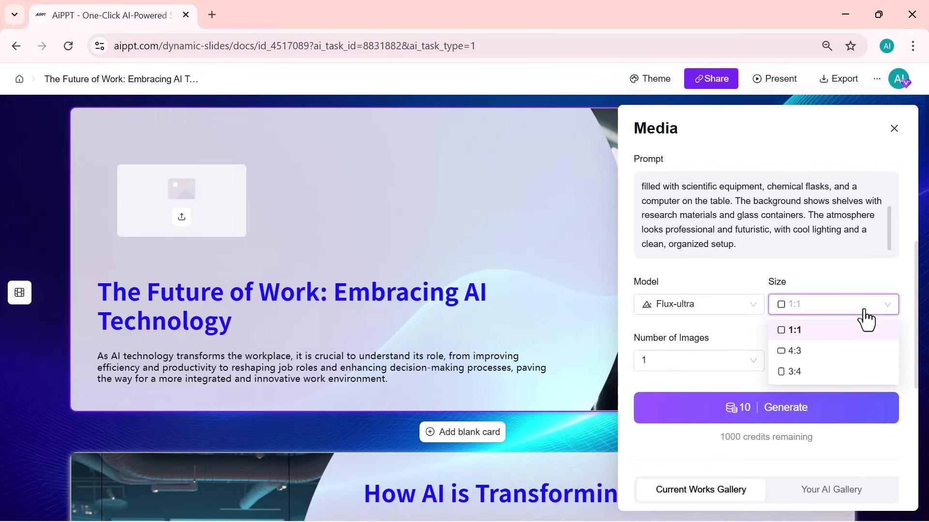
pyautogui.click(840, 371)
pyautogui.click(751, 360)
pyautogui.click(779, 360)
pyautogui.click(870, 361)
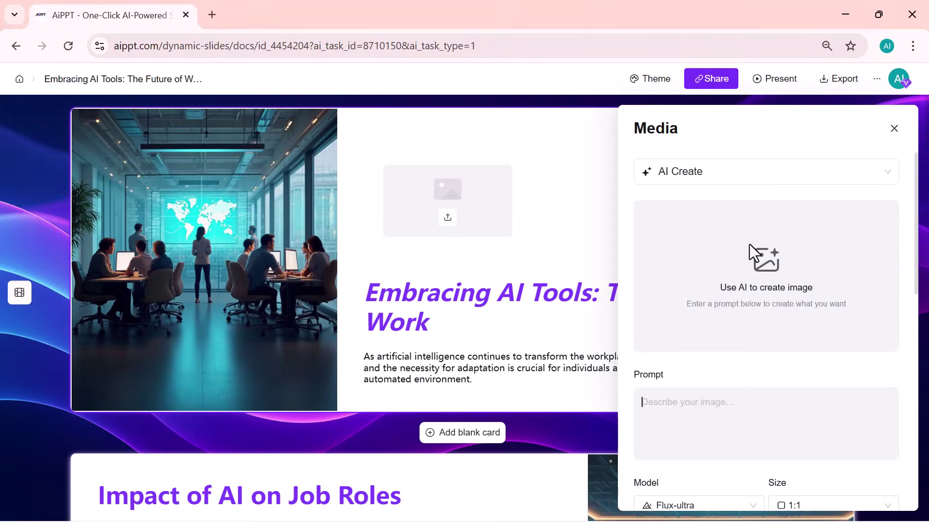
pyautogui.scroll(-2, 750, 244)
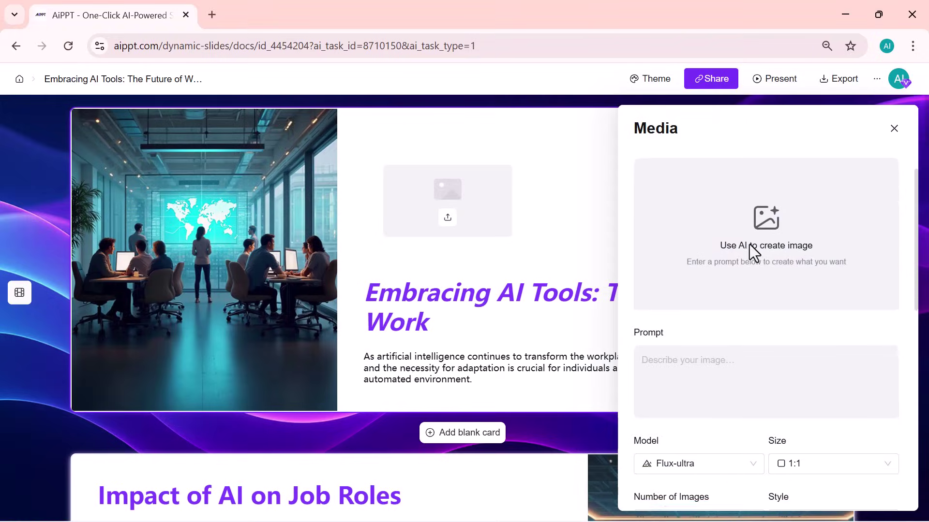
# Step: Close the media panel, undo a stray title-letter deletion, and bring up the PDF/PPT/PNG export choices
pyautogui.click(376, 165)
pyautogui.click(471, 217)
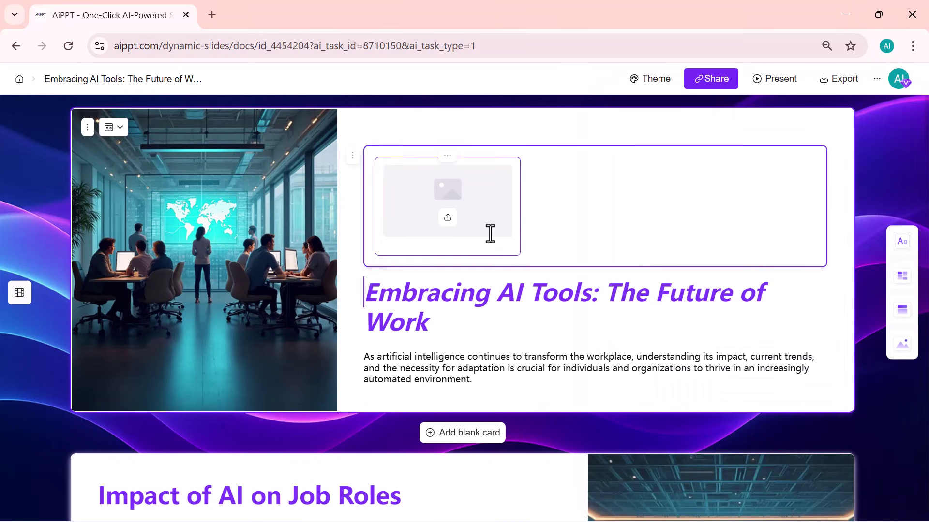
pyautogui.press('BackSpace')
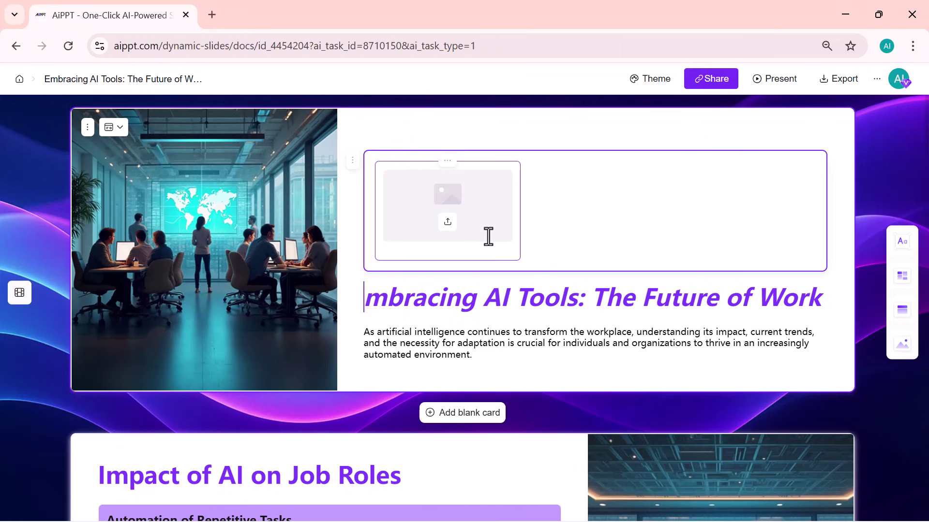
pyautogui.hotkey('ctrl', 'z')
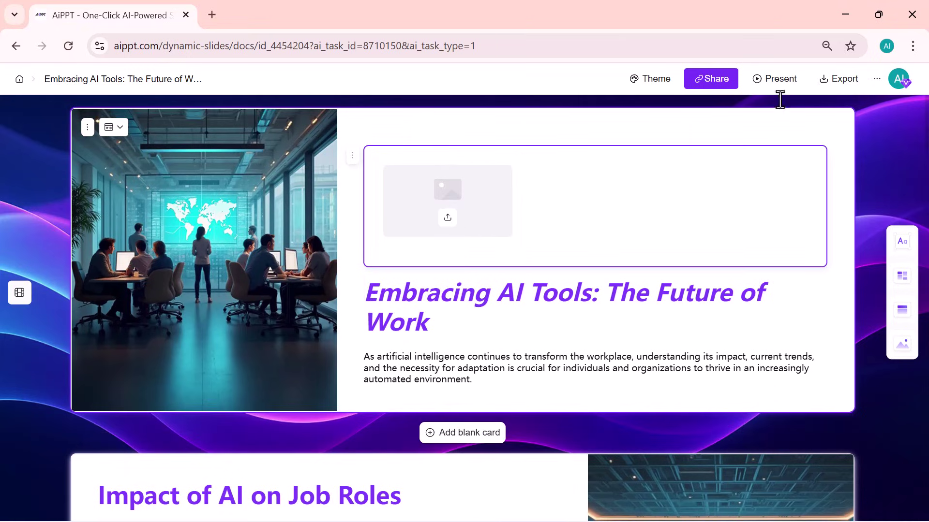
pyautogui.scroll(-4, 805, 89)
pyautogui.click(831, 85)
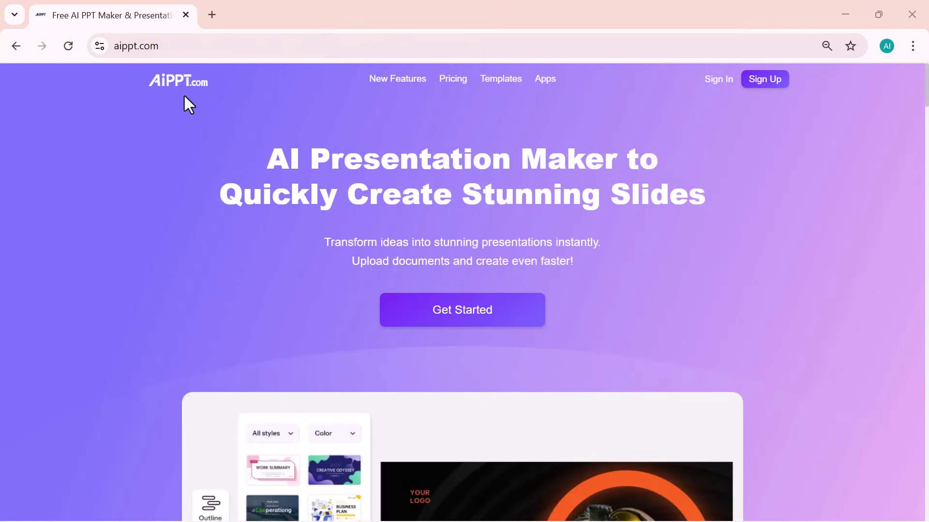
pyautogui.scroll(-2, 304, 147)
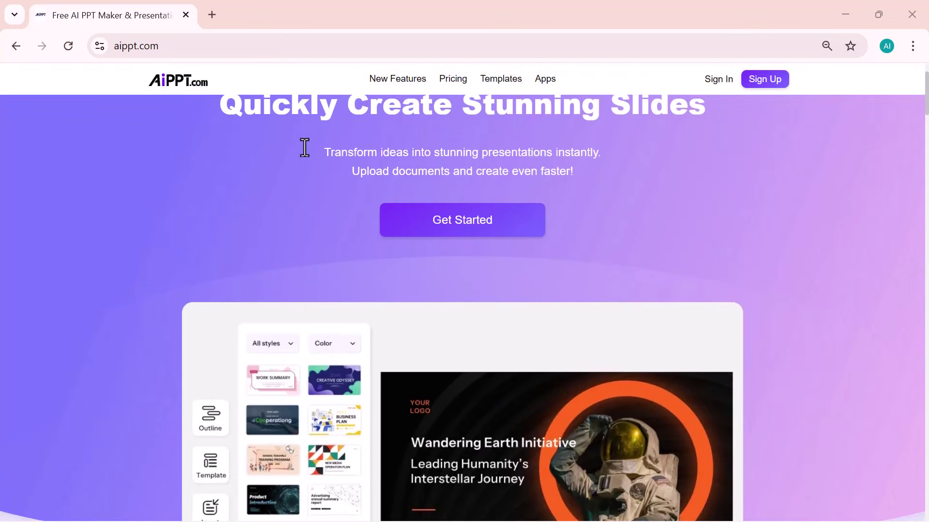
pyautogui.scroll(-2, 304, 148)
pyautogui.scroll(-5, 304, 147)
pyautogui.scroll(-1, 304, 147)
pyautogui.scroll(2, 304, 147)
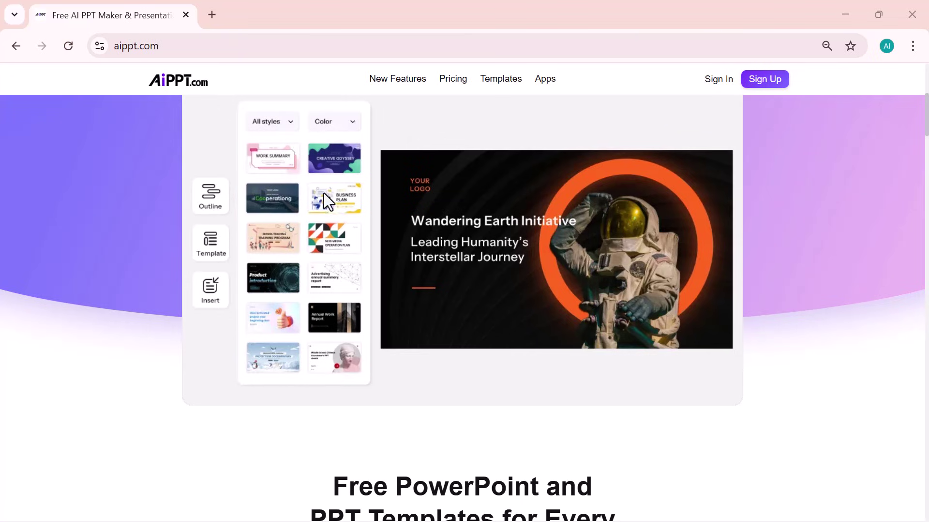
pyautogui.scroll(-3, 390, 196)
pyautogui.scroll(-1, 390, 195)
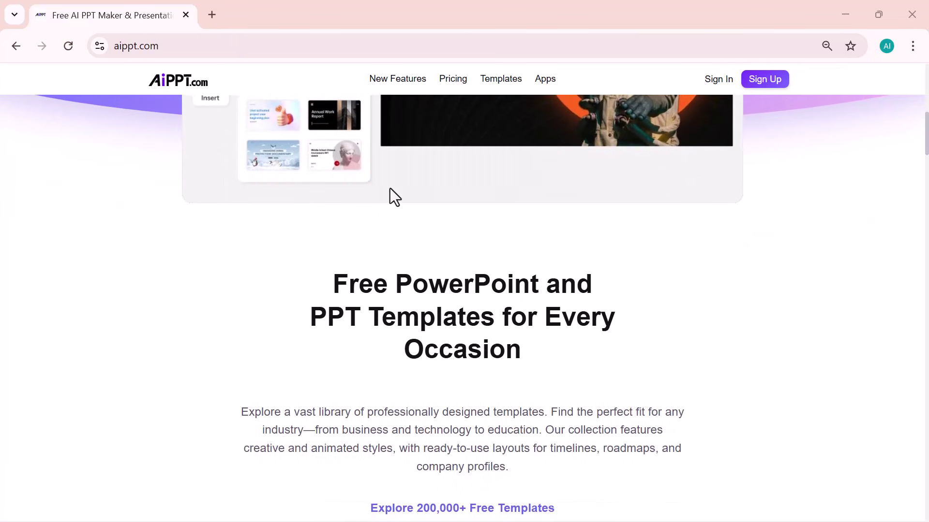
pyautogui.scroll(-3, 390, 196)
pyautogui.scroll(-1, 390, 196)
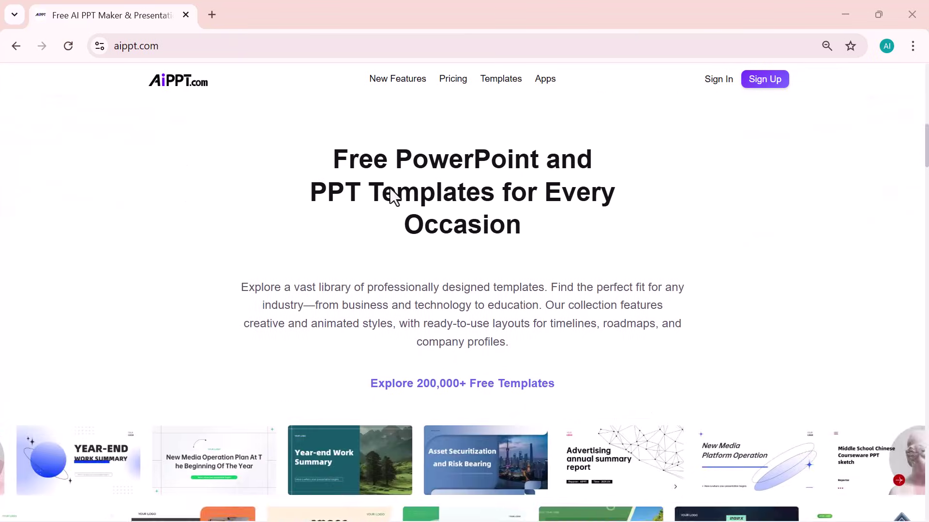
pyautogui.scroll(-4, 389, 196)
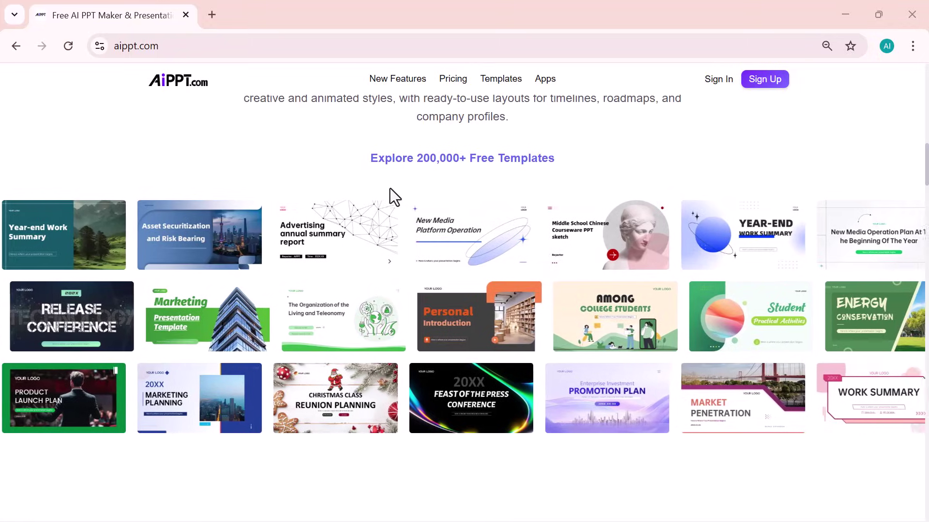
pyautogui.scroll(-2, 389, 189)
pyautogui.scroll(-2, 390, 187)
pyautogui.scroll(-2, 390, 188)
pyautogui.scroll(-2, 390, 188)
pyautogui.scroll(-2, 389, 189)
pyautogui.scroll(-1, 390, 188)
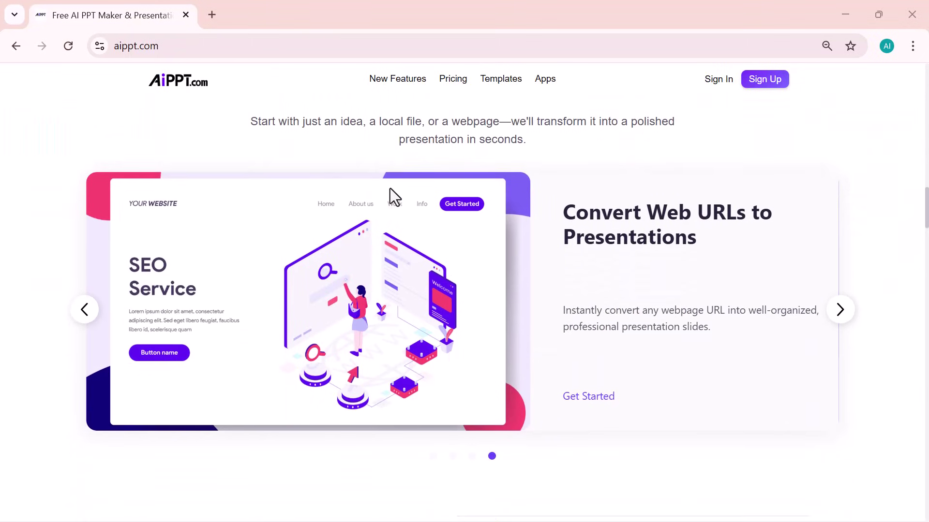
pyautogui.scroll(-1, 390, 188)
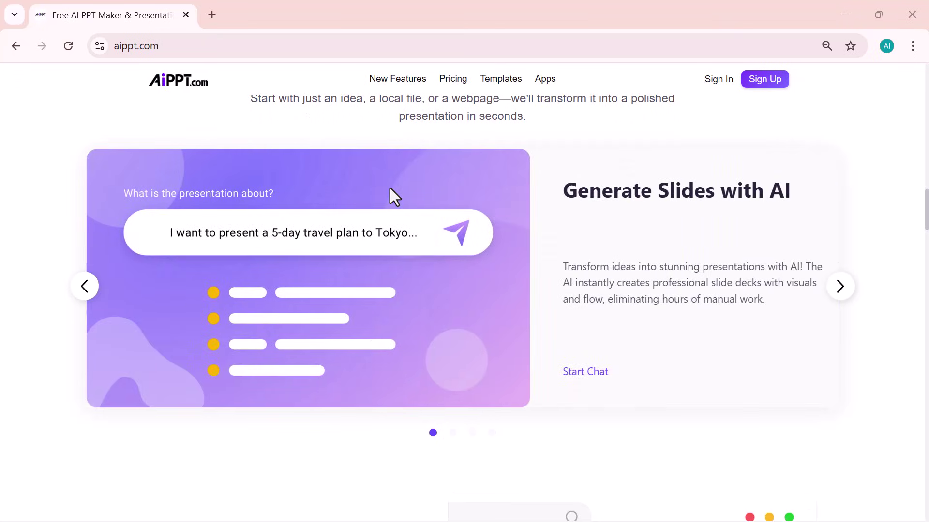
pyautogui.scroll(-3, 390, 188)
pyautogui.scroll(-1, 390, 188)
pyautogui.scroll(-2, 390, 188)
pyautogui.scroll(-1, 390, 187)
pyautogui.scroll(1, 390, 189)
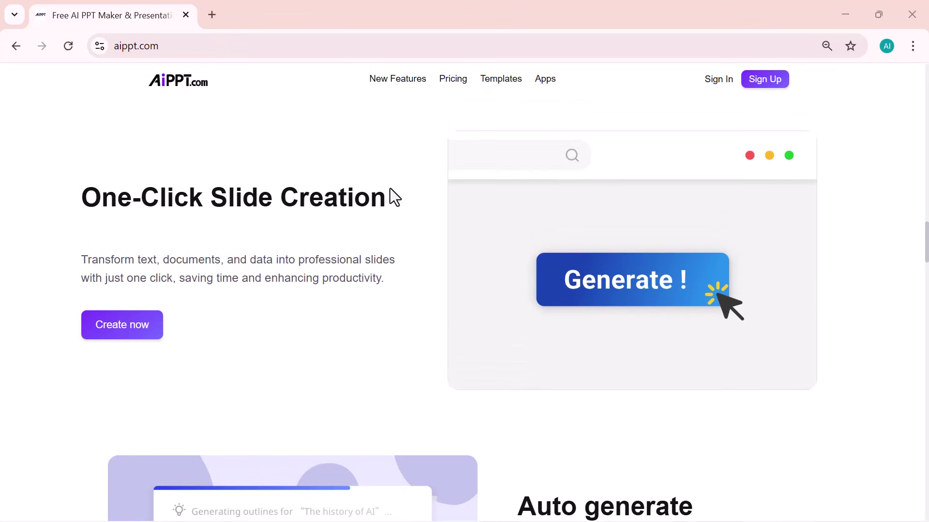
pyautogui.scroll(-5, 389, 188)
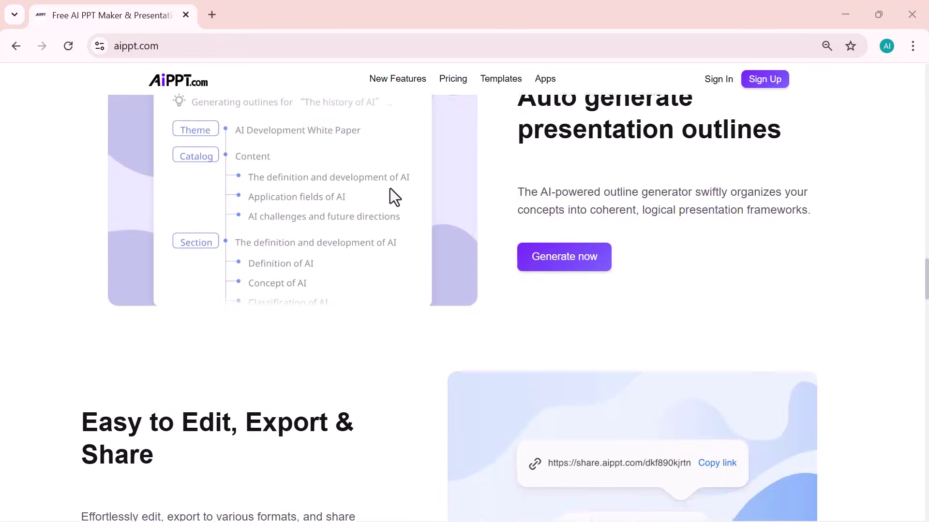